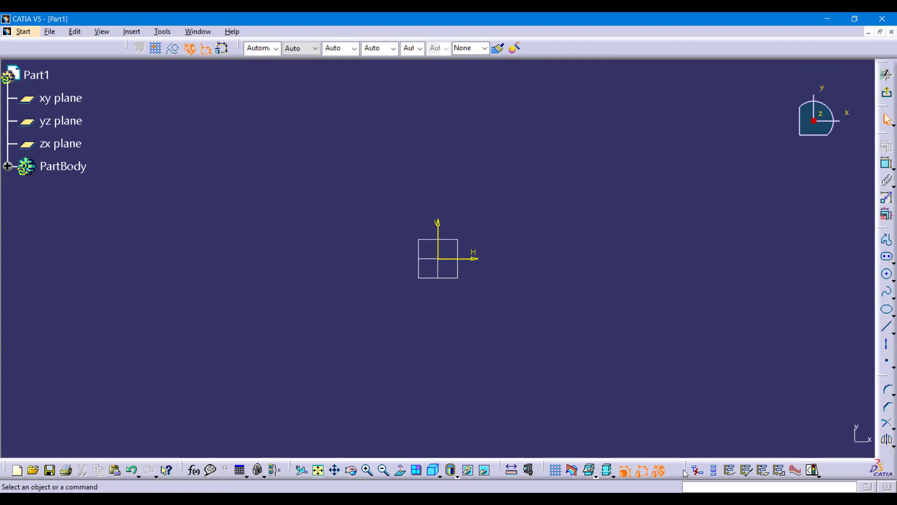
Float the sketch Tools toolbar and draw a horizontal elongated hole from the origin, about 82 mm between centres with about 36 mm radius.
{"action": "left_click_drag", "start_coordinate": [686, 471], "coordinate": [556, 99]}
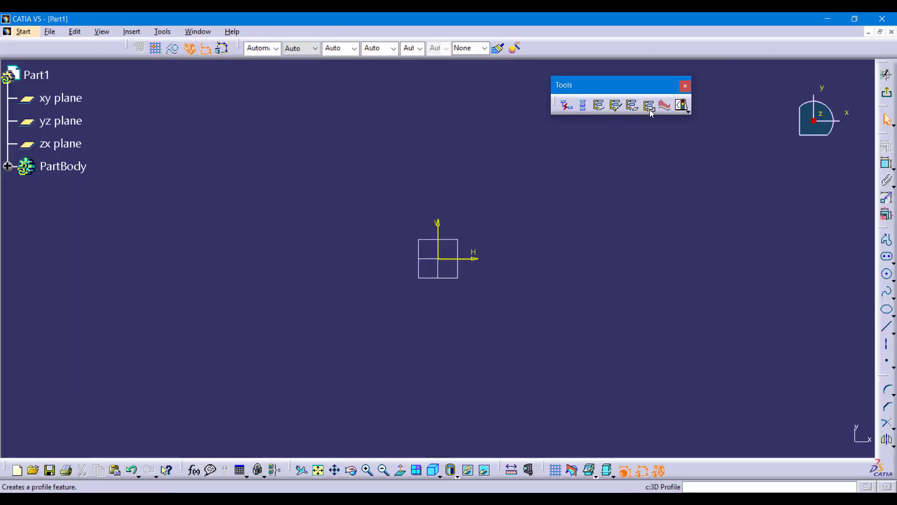
{"action": "left_click", "coordinate": [888, 258]}
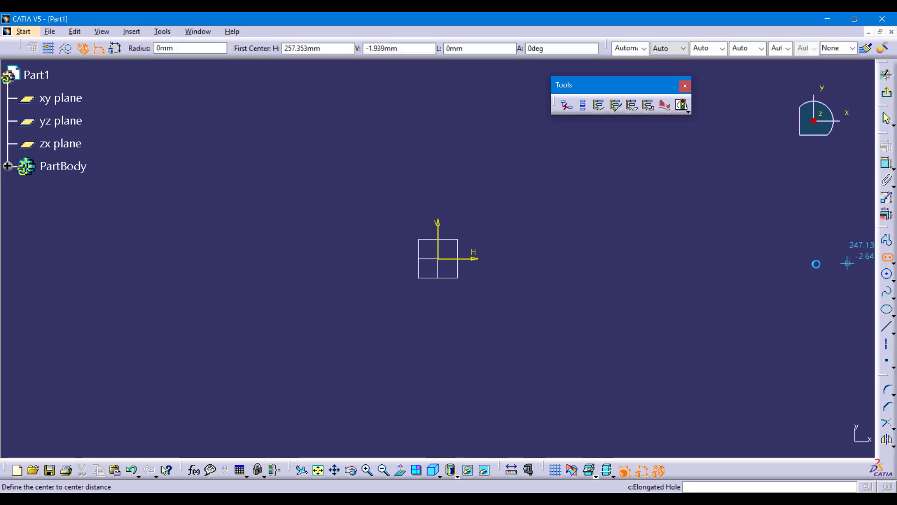
{"action": "left_click", "coordinate": [440, 258]}
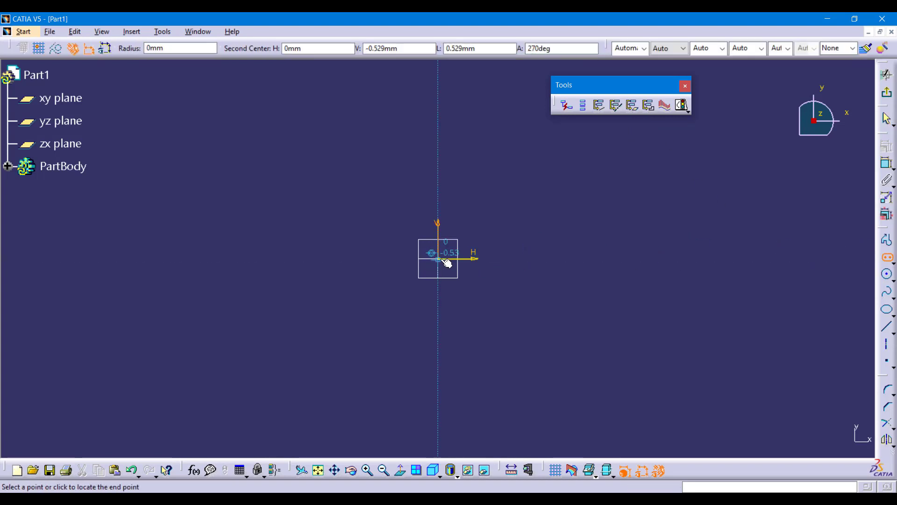
{"action": "left_click", "coordinate": [575, 259]}
{"action": "left_click", "coordinate": [597, 200]}
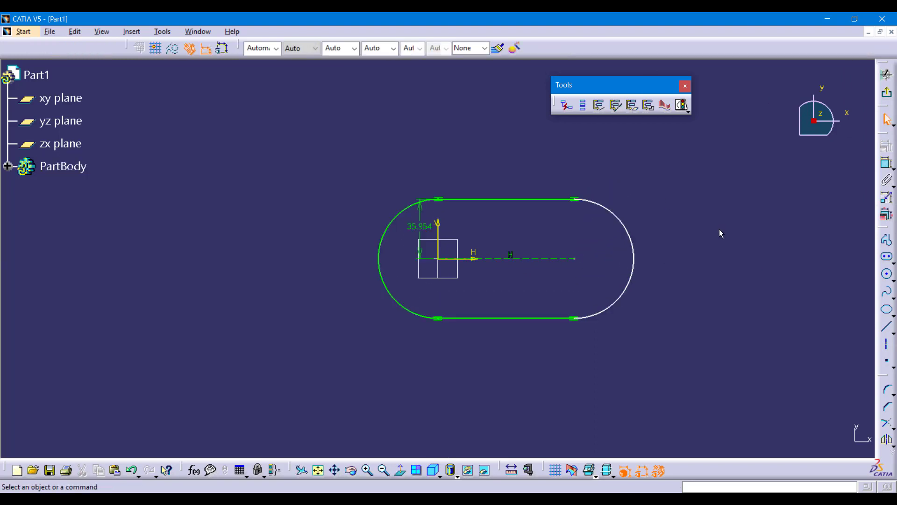
Dimension the elongated hole's centre-to-centre distance above the shape.
{"action": "left_click", "coordinate": [887, 163]}
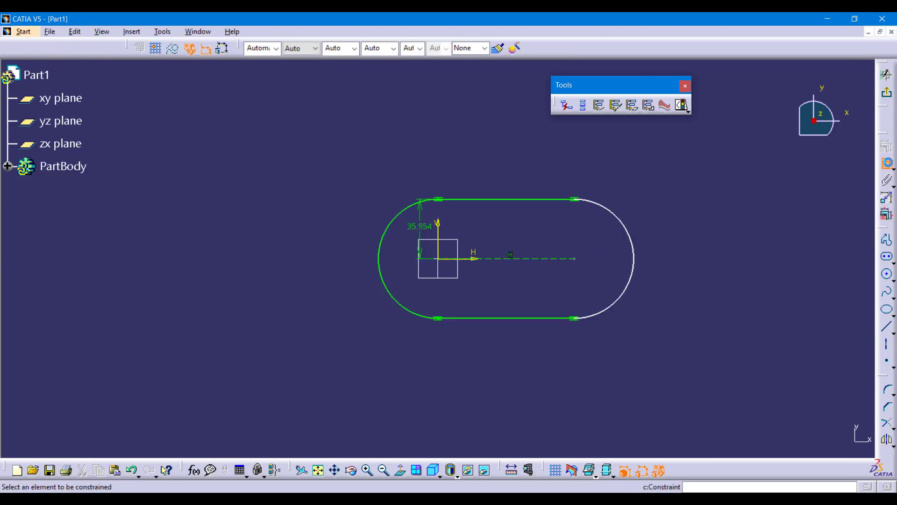
{"action": "left_click", "coordinate": [556, 258]}
{"action": "left_click", "coordinate": [379, 159]}
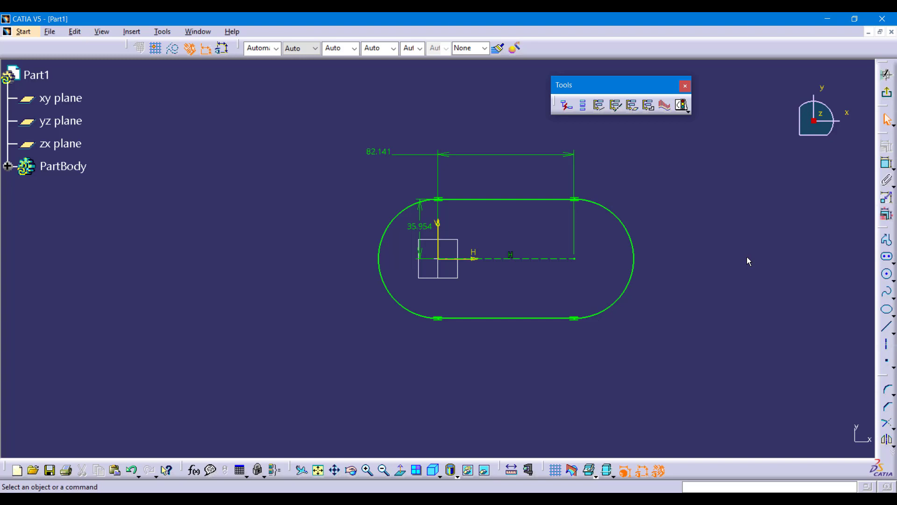
Sketch an open line–tangent arc–line profile inside the elongated hole, joining the upper and lower tangency points of its right-end arc.
{"action": "left_click", "coordinate": [886, 240]}
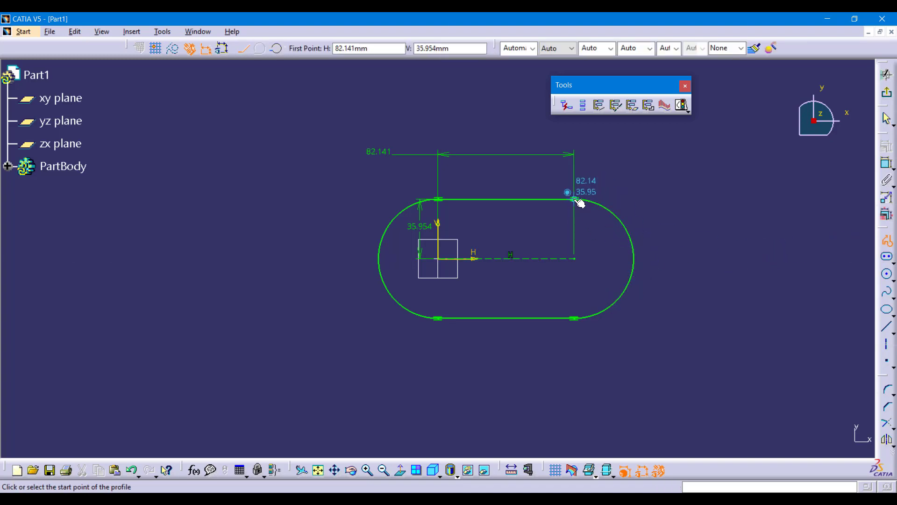
{"action": "left_click", "coordinate": [575, 201]}
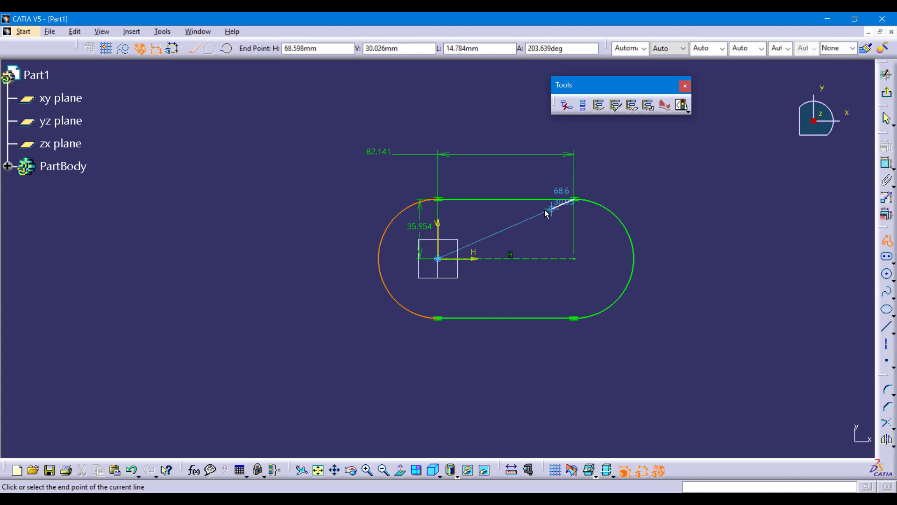
{"action": "left_click", "coordinate": [500, 225]}
{"action": "left_click", "coordinate": [209, 48]}
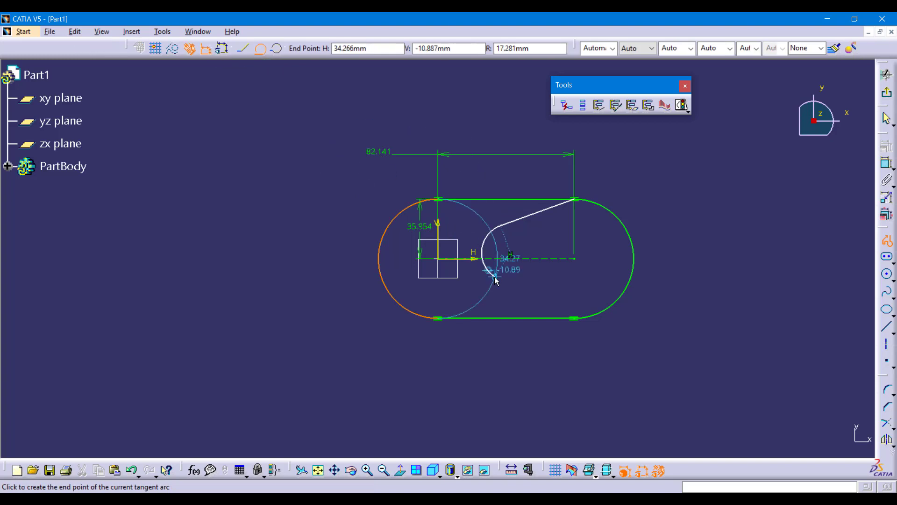
{"action": "left_click", "coordinate": [501, 286]}
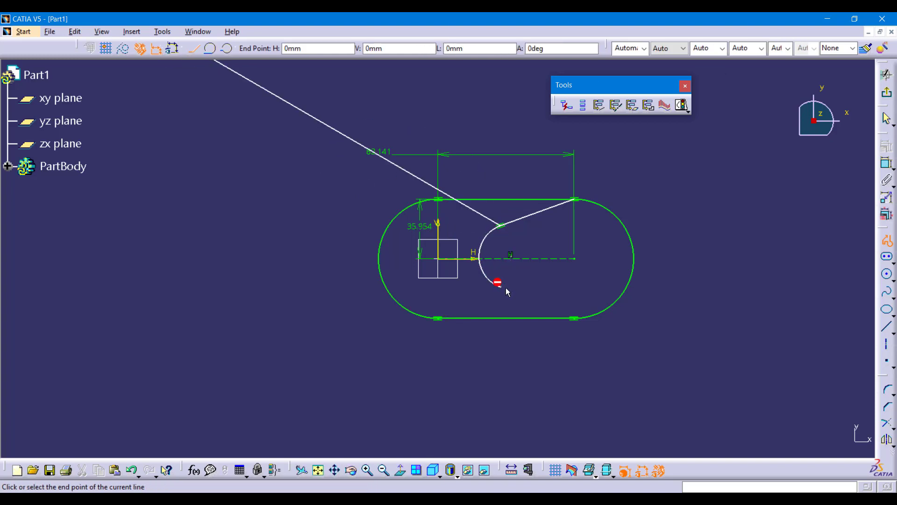
{"action": "left_click", "coordinate": [579, 322]}
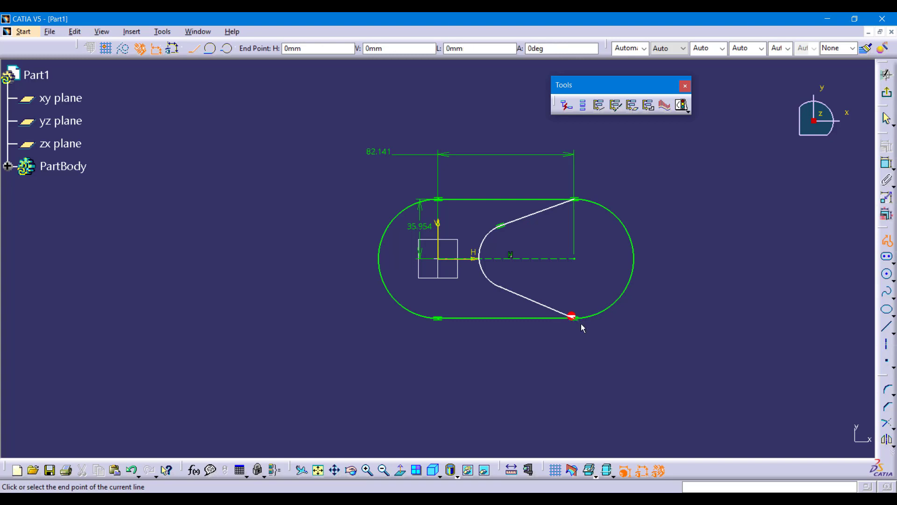
{"action": "left_click", "coordinate": [886, 241]}
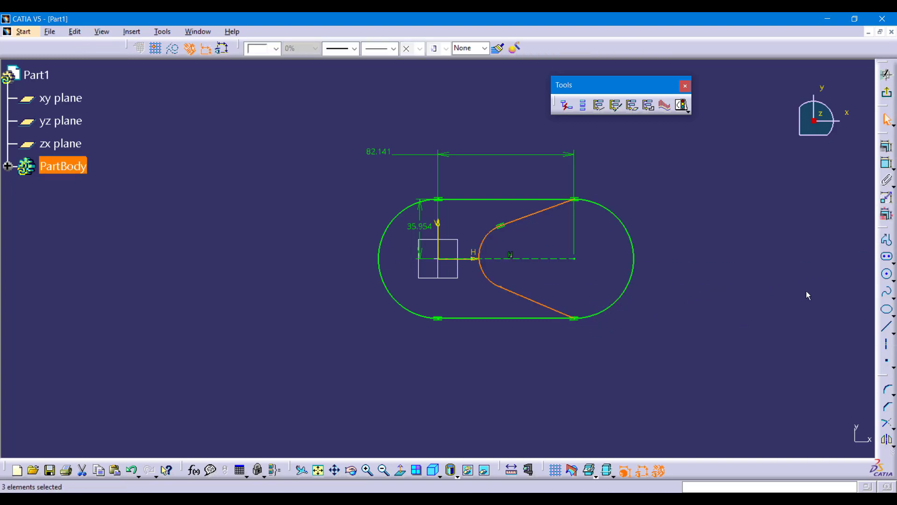
{"action": "left_click", "coordinate": [831, 229]}
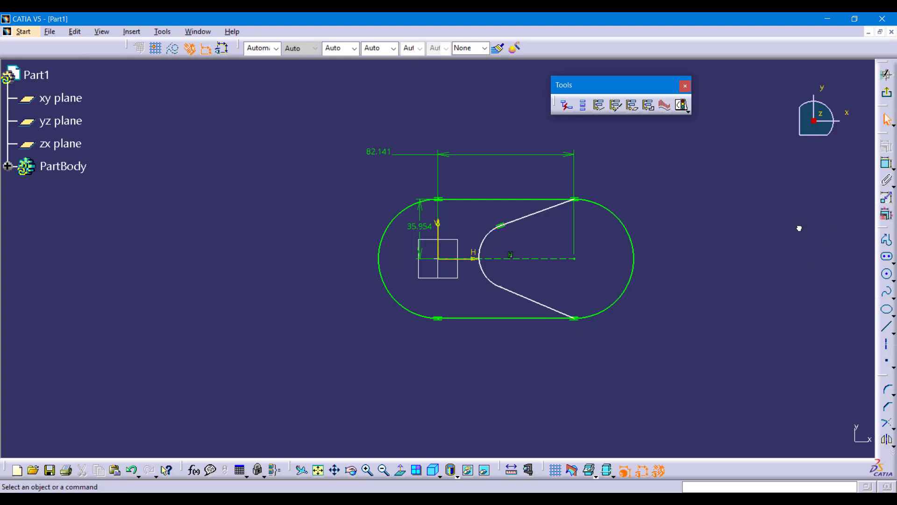
Constrain the inner arc to be tangent to the lower slanted line.
{"action": "left_click", "coordinate": [886, 166]}
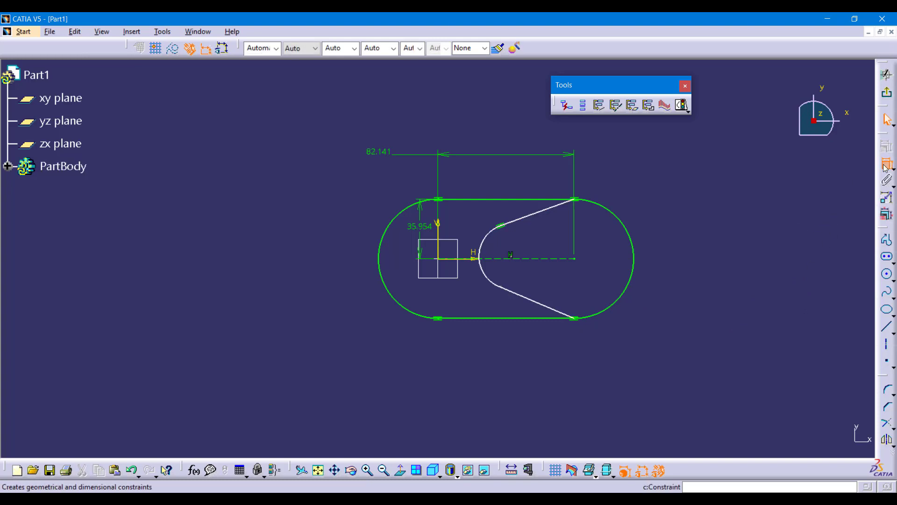
{"action": "left_click", "coordinate": [492, 281]}
{"action": "left_click", "coordinate": [516, 295]}
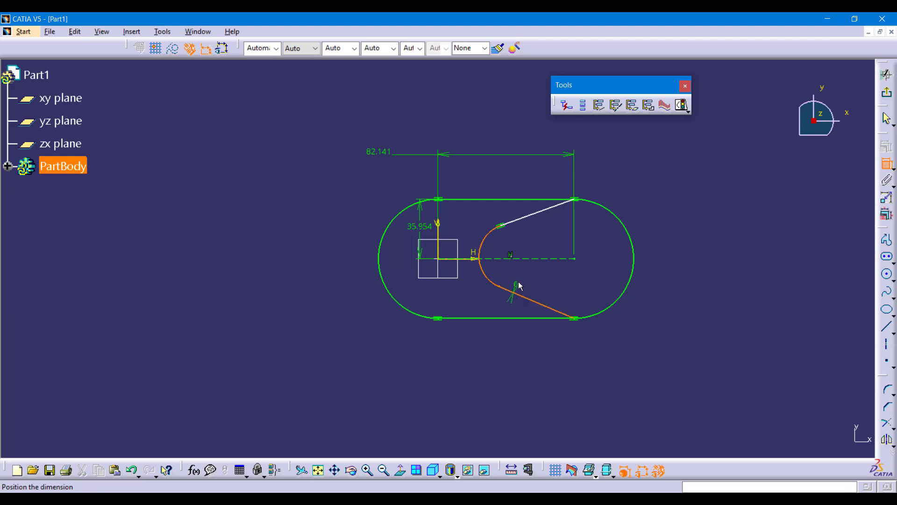
{"action": "right_click", "coordinate": [519, 279]}
{"action": "left_click", "coordinate": [546, 332]}
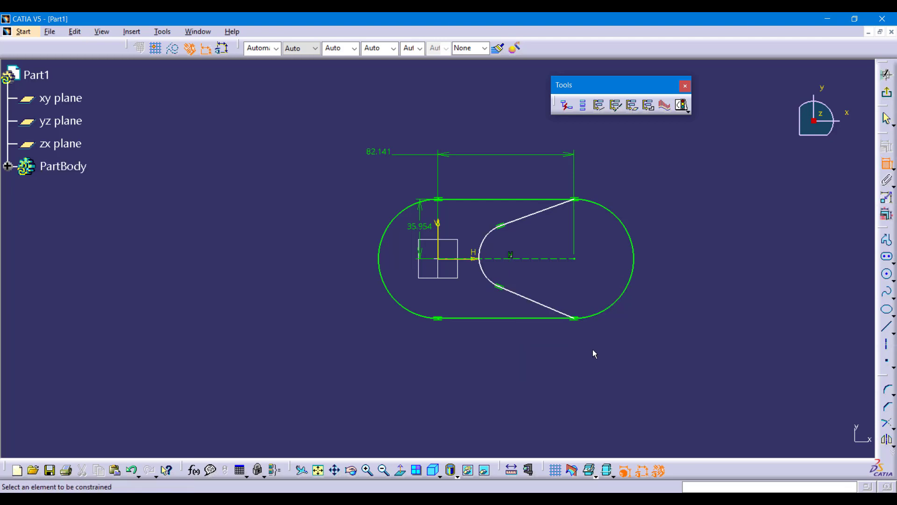
Make the two slanted lines symmetric about the elongated hole's horizontal centreline.
{"action": "left_click", "coordinate": [542, 306]}
{"action": "left_click", "coordinate": [543, 211]}
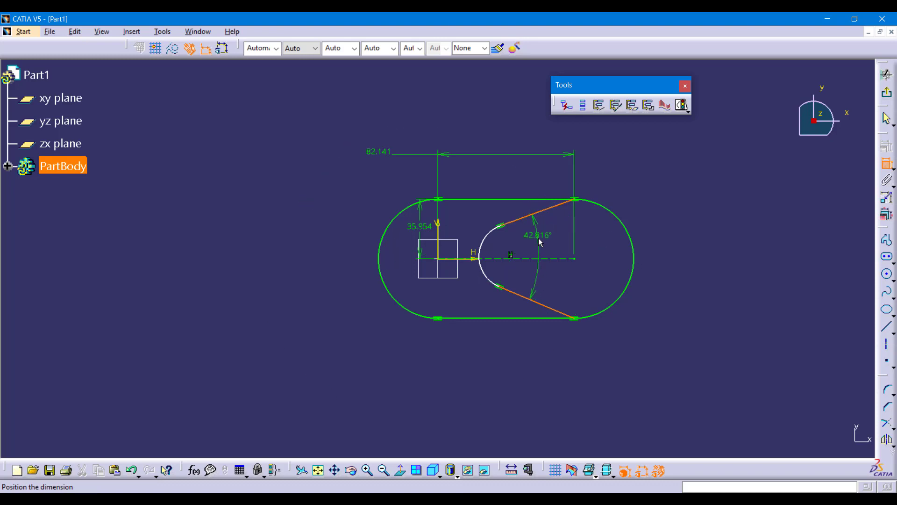
{"action": "right_click", "coordinate": [539, 239]}
{"action": "left_click", "coordinate": [577, 362]}
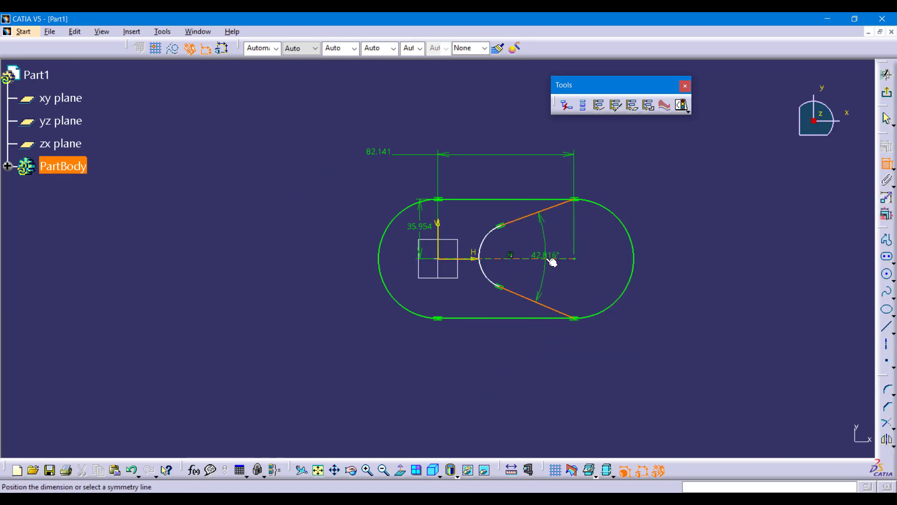
{"action": "left_click", "coordinate": [550, 259]}
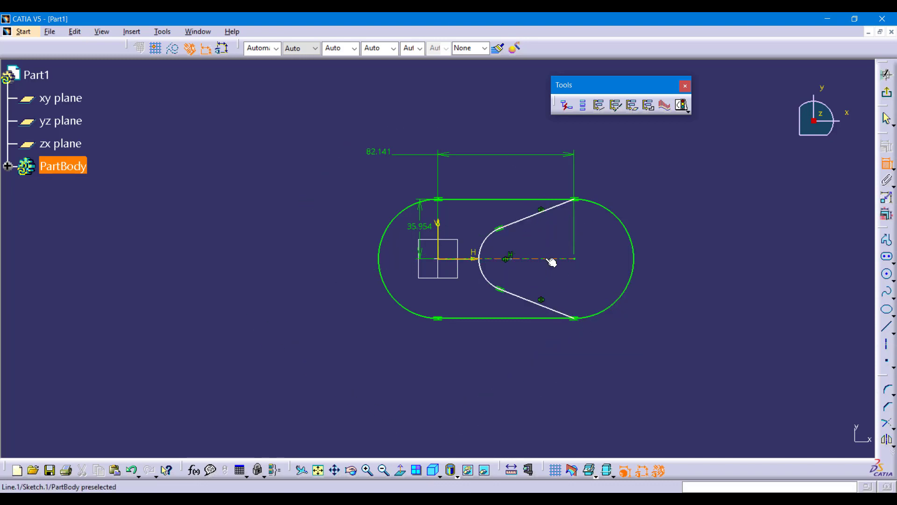
Dimension the horizontal distance between the inner arc and the elongated hole's right-end arc, below the shape.
{"action": "left_click", "coordinate": [483, 266]}
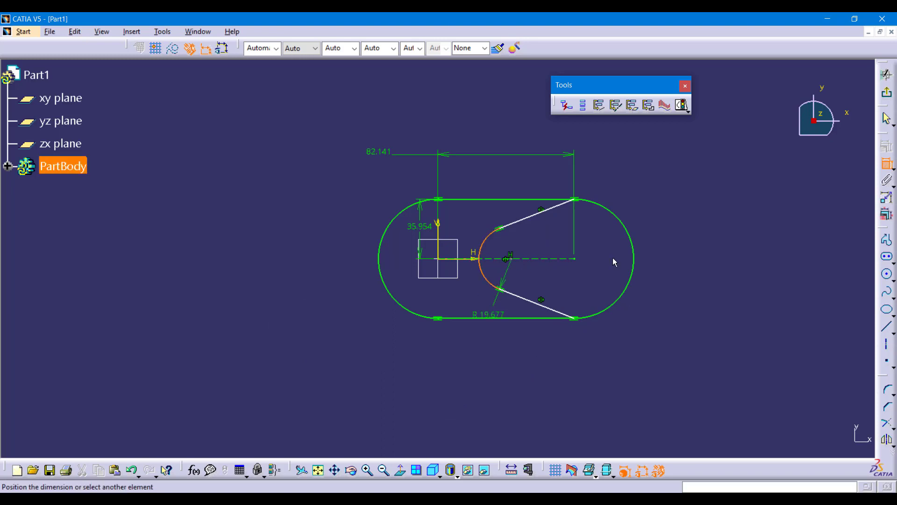
{"action": "left_click", "coordinate": [641, 258]}
{"action": "left_click", "coordinate": [580, 383]}
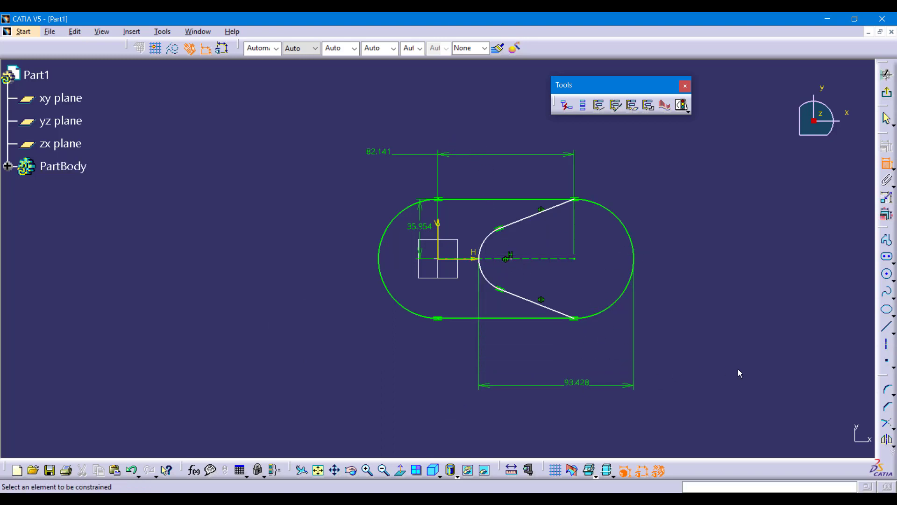
Dimension the angle between the upper slanted line and the horizontal centreline and set it to 20 degrees.
{"action": "left_click", "coordinate": [530, 223]}
{"action": "left_click", "coordinate": [541, 259]}
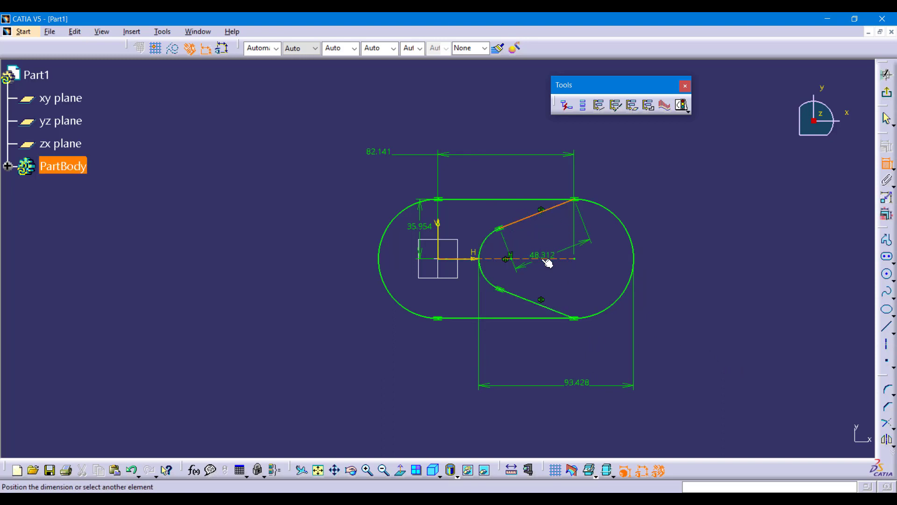
{"action": "left_click", "coordinate": [546, 241]}
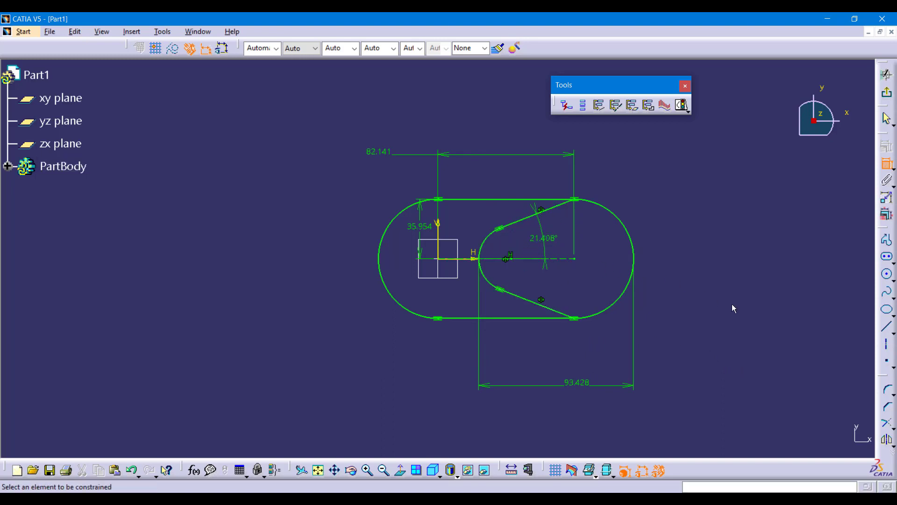
{"action": "double_click", "coordinate": [546, 238]}
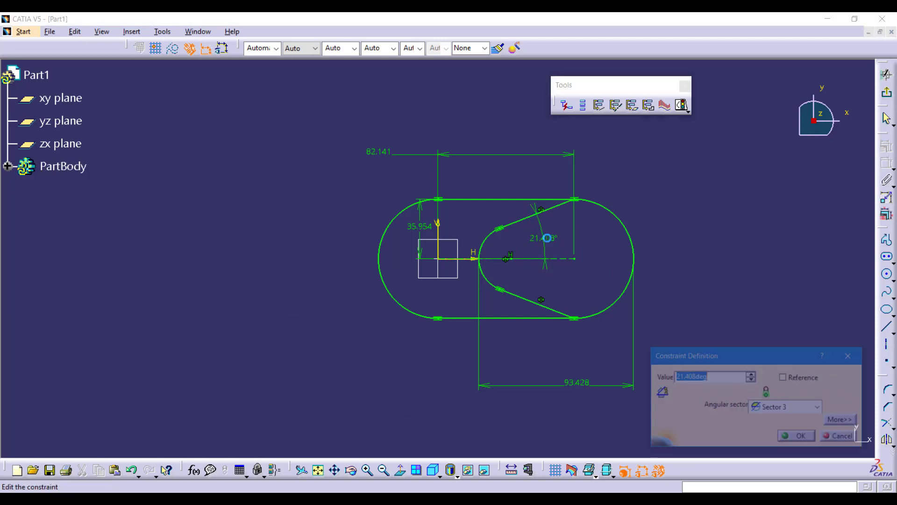
{"action": "type", "text": "20"}
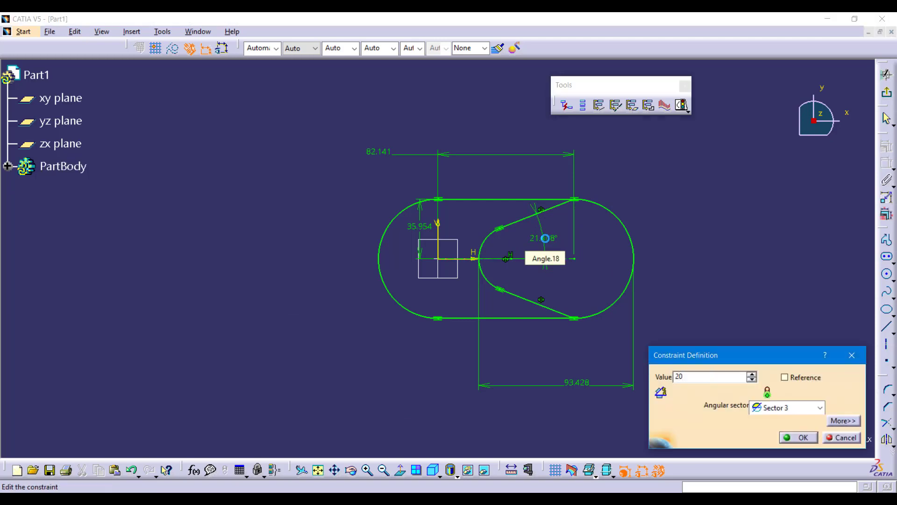
{"action": "key", "text": "Return"}
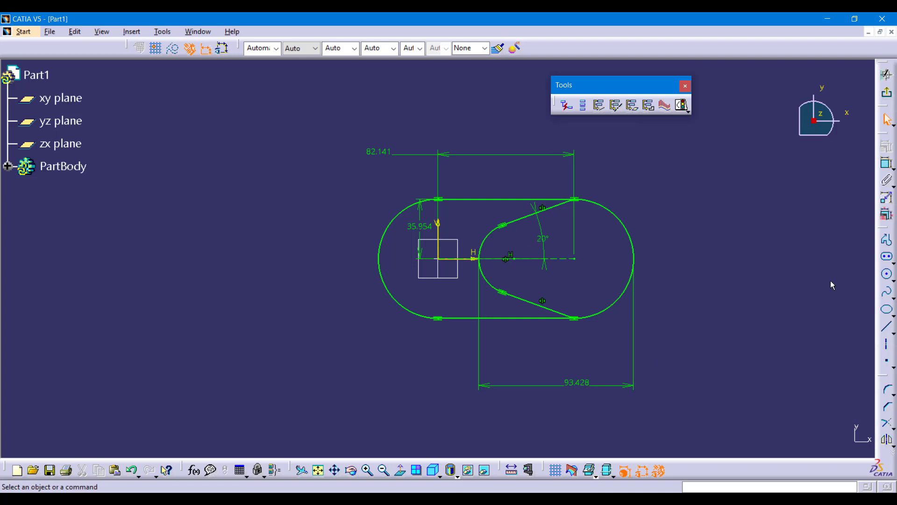
Draw a circle about 49 mm in diameter centred on the elongated hole's right centre point.
{"action": "left_click", "coordinate": [887, 275]}
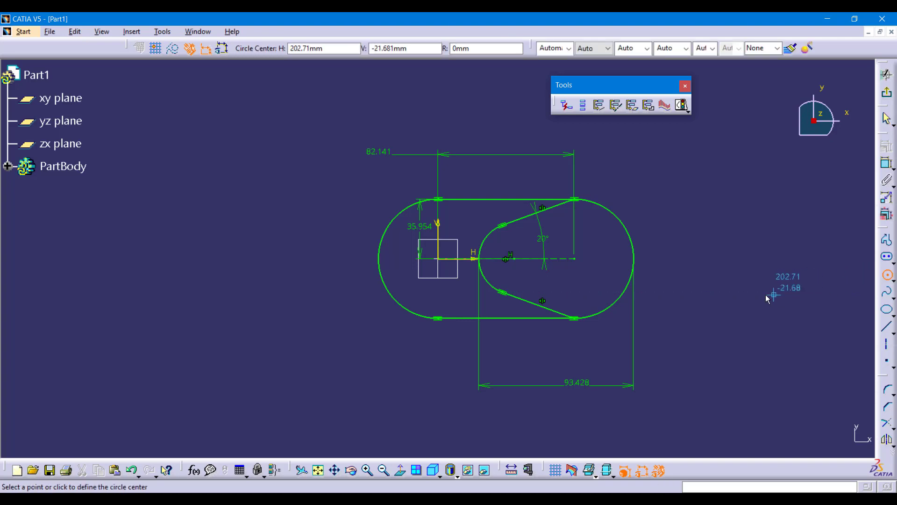
{"action": "left_click", "coordinate": [577, 260]}
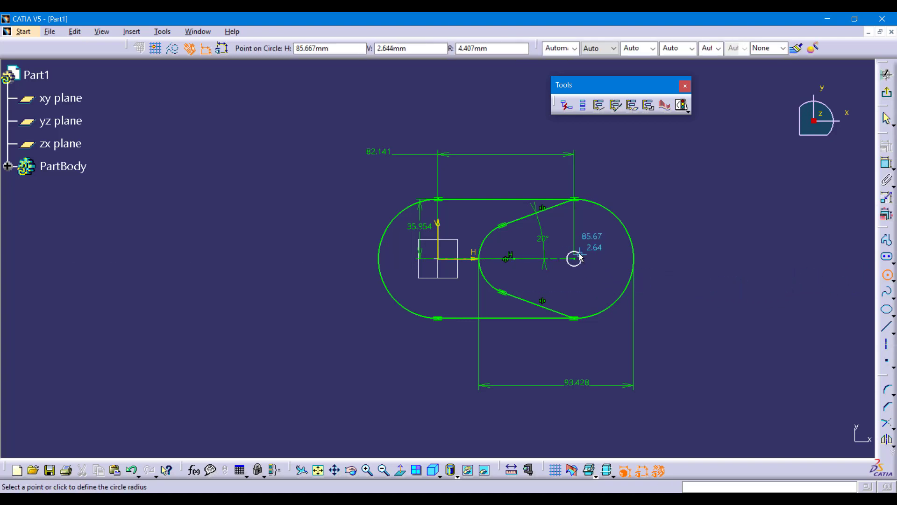
{"action": "left_click", "coordinate": [597, 226]}
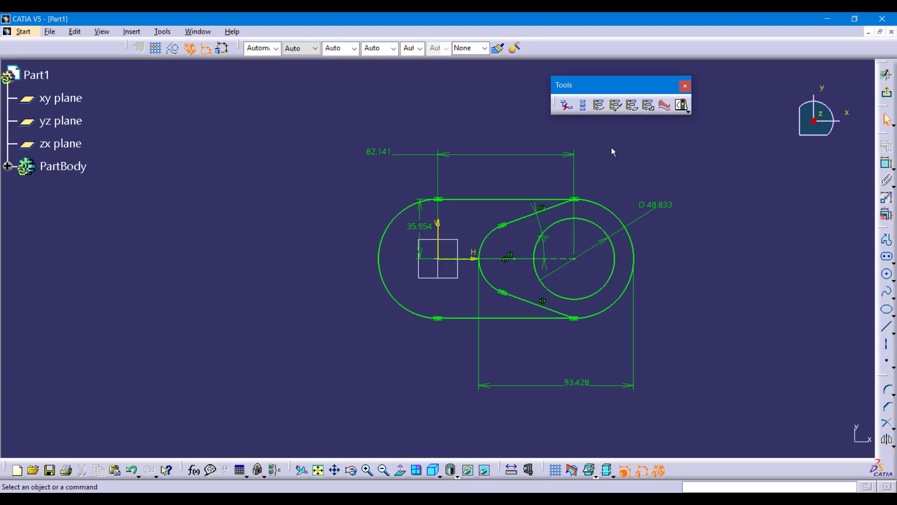
Create an output feature from the inner circle and expand the Outputs of Sketch.1 in the specification tree.
{"action": "left_click", "coordinate": [601, 111]}
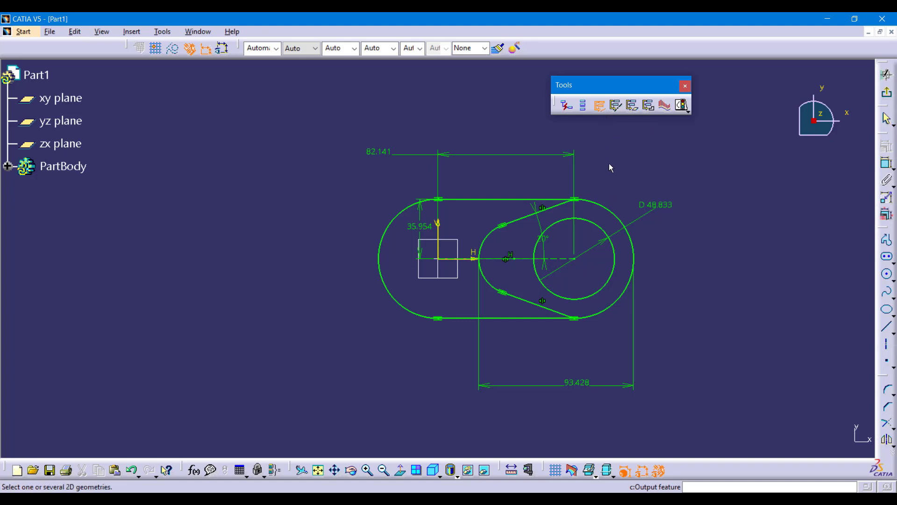
{"action": "left_click", "coordinate": [598, 228]}
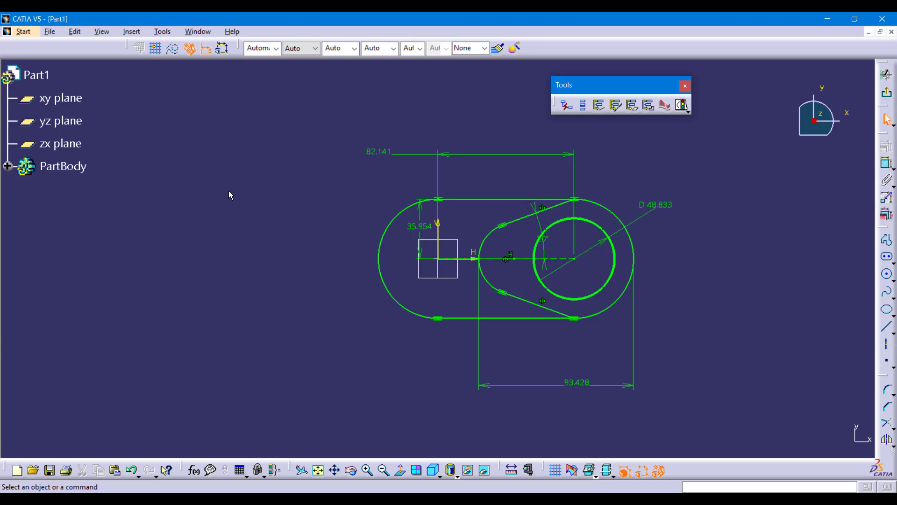
{"action": "left_click", "coordinate": [9, 166]}
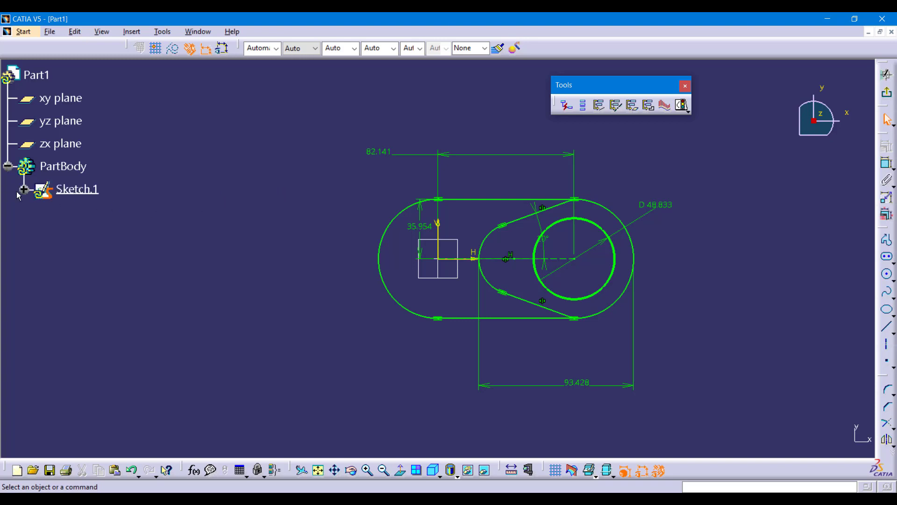
{"action": "left_click", "coordinate": [24, 189]}
{"action": "left_click", "coordinate": [89, 190]}
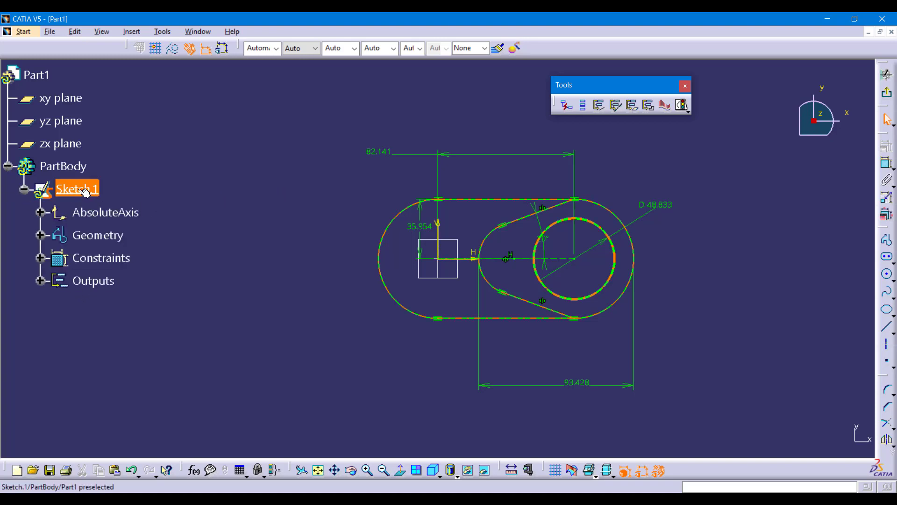
{"action": "double_click", "coordinate": [97, 286]}
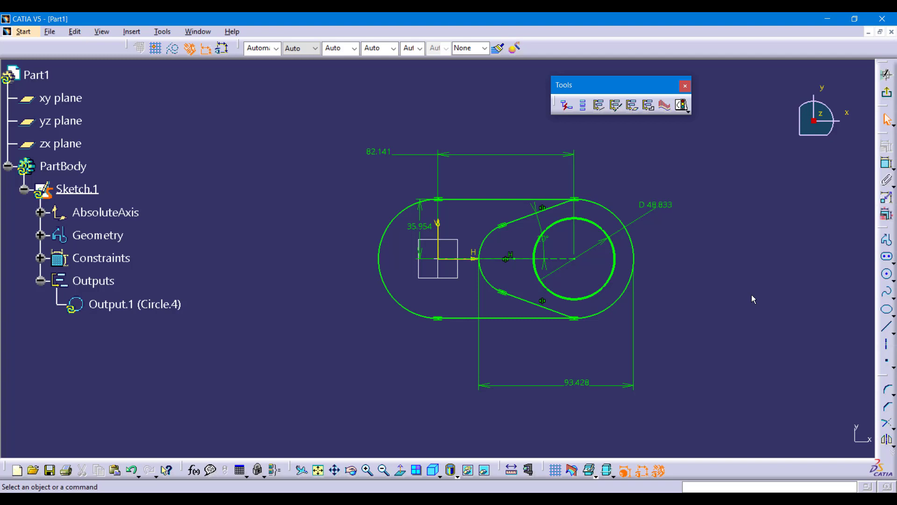
Create an output profile named Outer Profile from the elongated hole's upper line and right-end arc, using Wire (Automatic Propagation).
{"action": "left_click", "coordinate": [650, 110]}
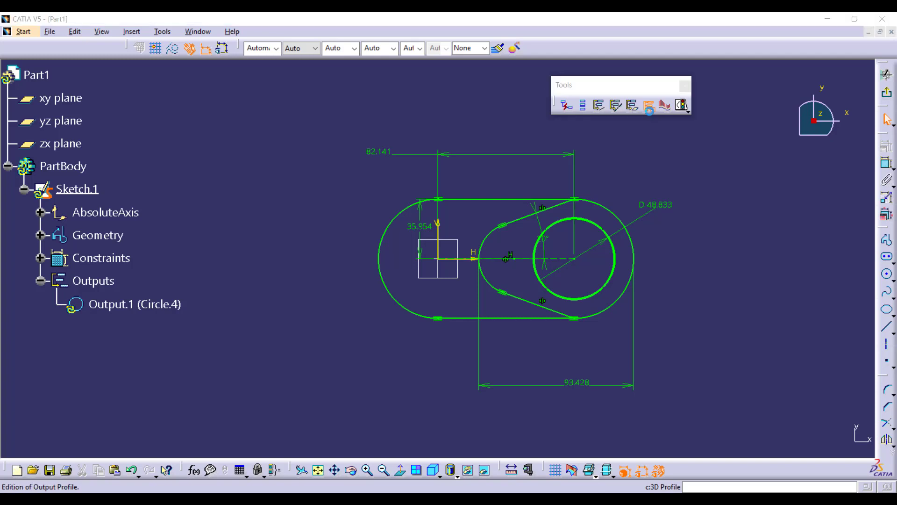
{"action": "left_click_drag", "start_coordinate": [713, 190], "coordinate": [691, 145]}
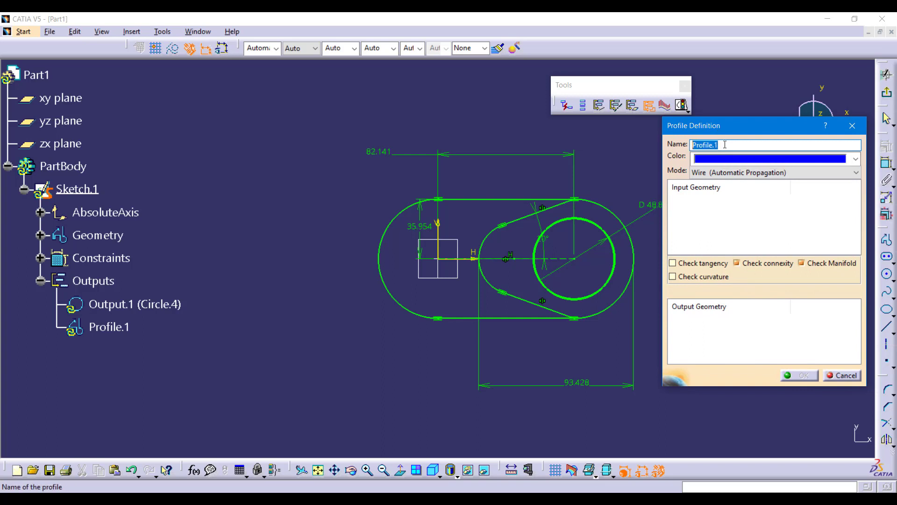
{"action": "type", "text": "Outer Profile"}
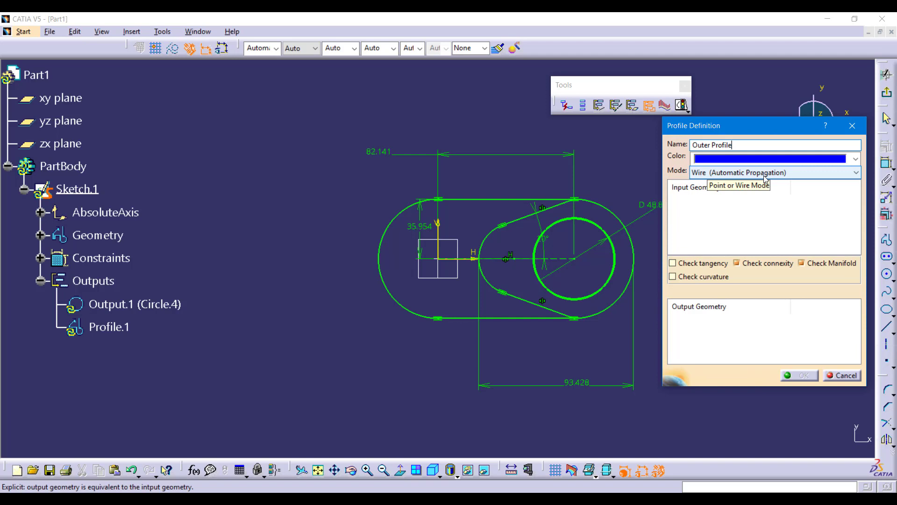
{"action": "left_click", "coordinate": [476, 200]}
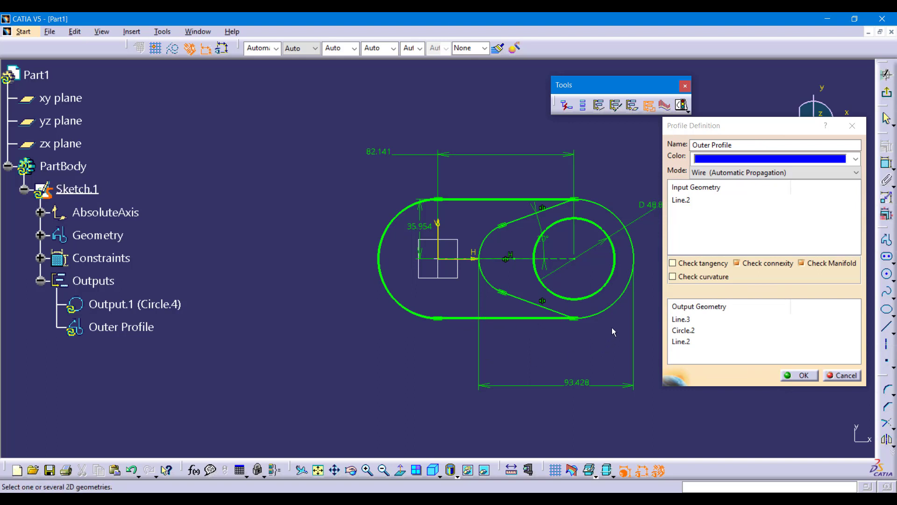
{"action": "left_click", "coordinate": [635, 242]}
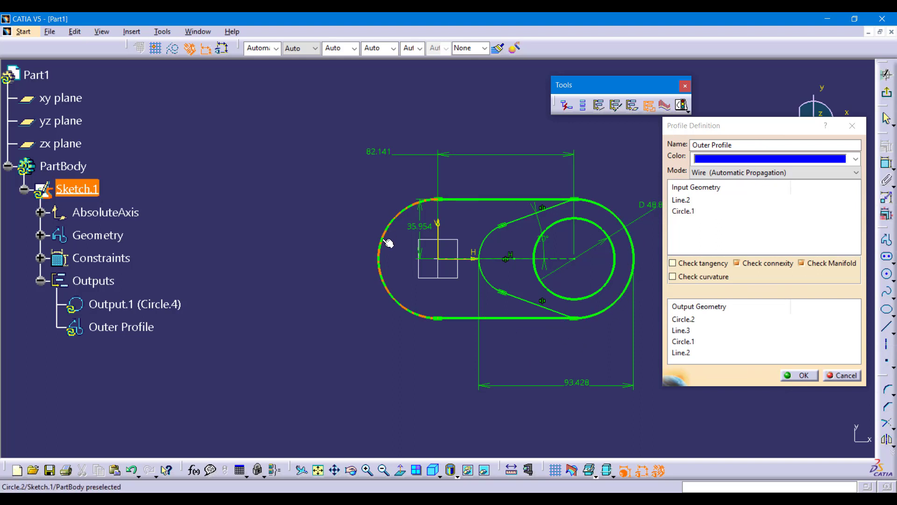
{"action": "left_click", "coordinate": [803, 376]}
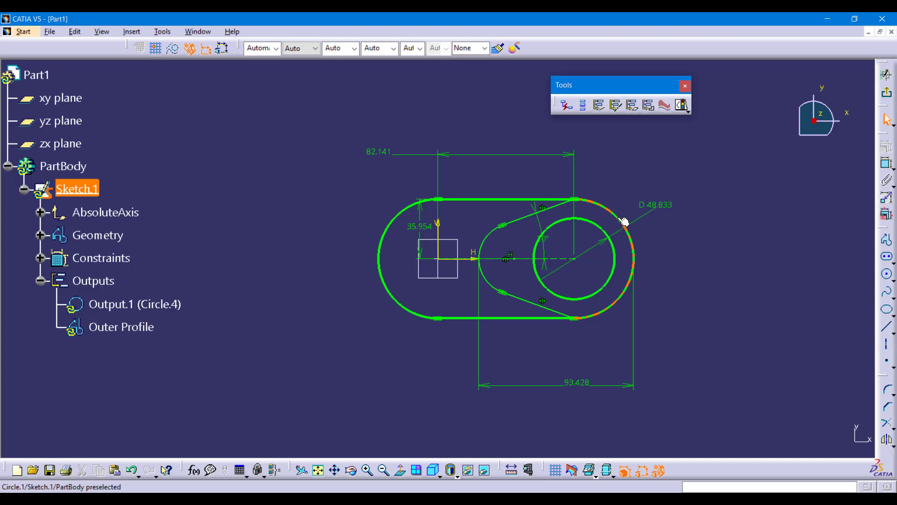
Start a second output profile named Middle Profile, coloured red, with the mode set to Wire (Explicit Definition).
{"action": "left_click", "coordinate": [651, 106]}
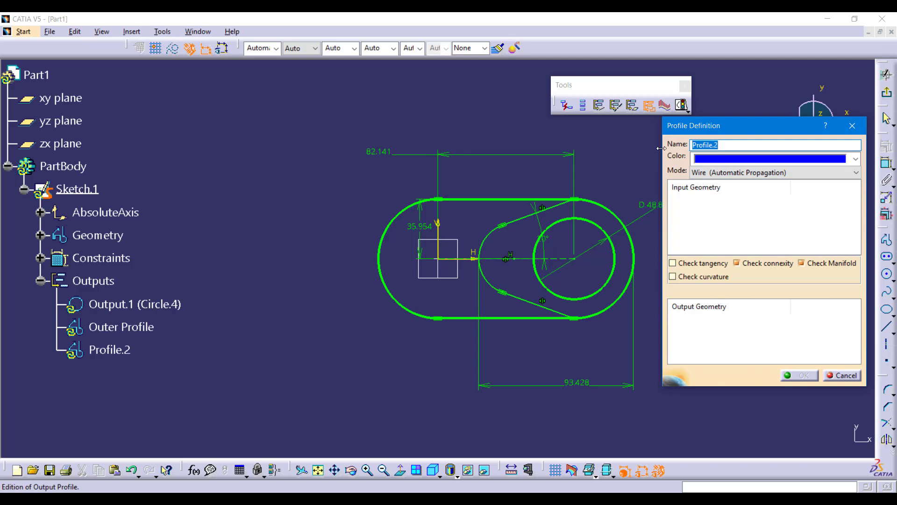
{"action": "type", "text": "Middle Pro"}
{"action": "key", "text": "BackSpace"}
{"action": "key", "text": "BackSpace"}
{"action": "type", "text": "rofile"}
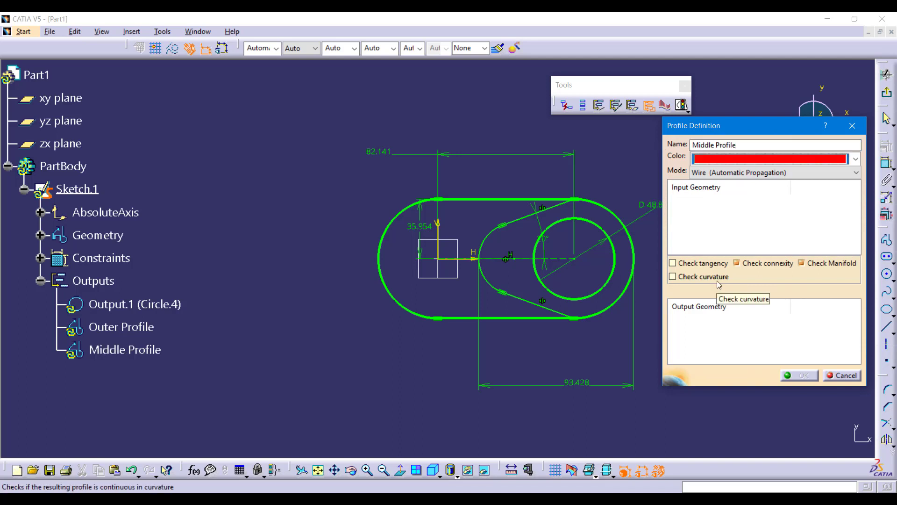
{"action": "left_click", "coordinate": [723, 172]}
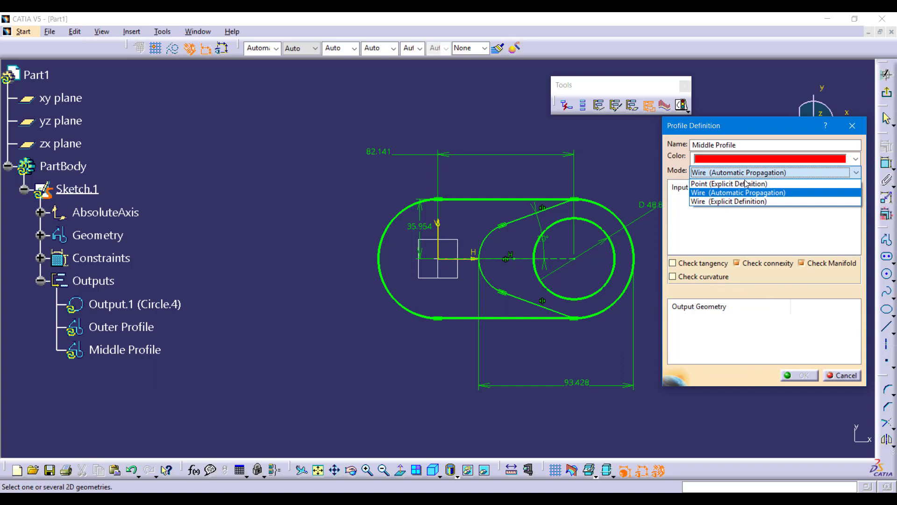
{"action": "left_click", "coordinate": [722, 201]}
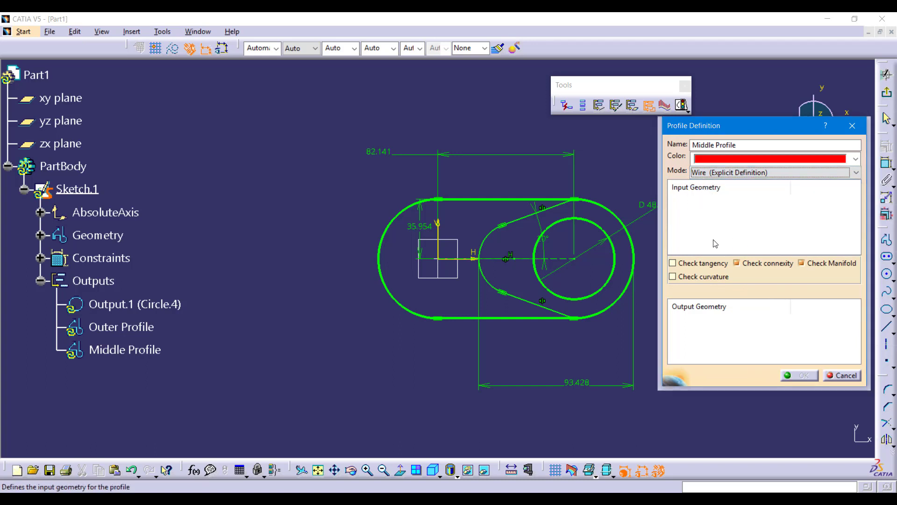
Define Middle Profile from the upper slanted line, inner arc, lower slanted line and the elongated hole's right-end arc.
{"action": "left_click", "coordinate": [537, 213]}
{"action": "left_click", "coordinate": [480, 249]}
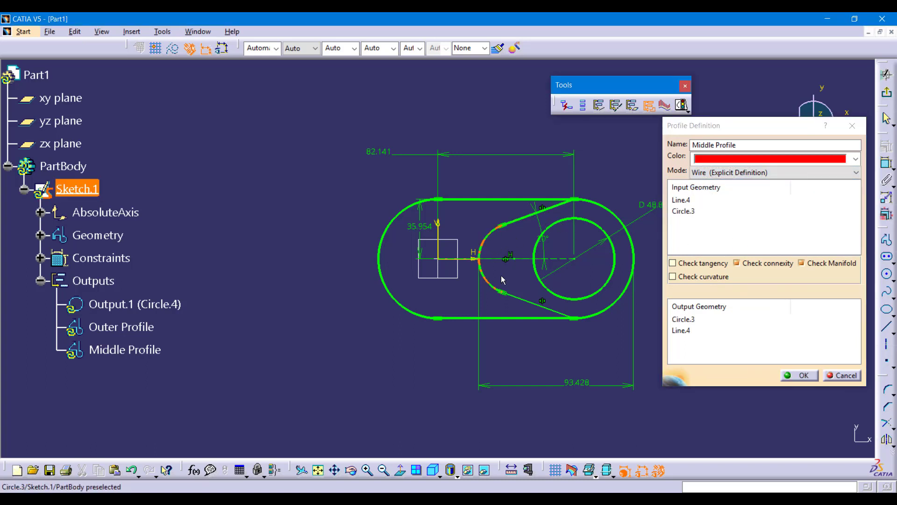
{"action": "left_click", "coordinate": [536, 304]}
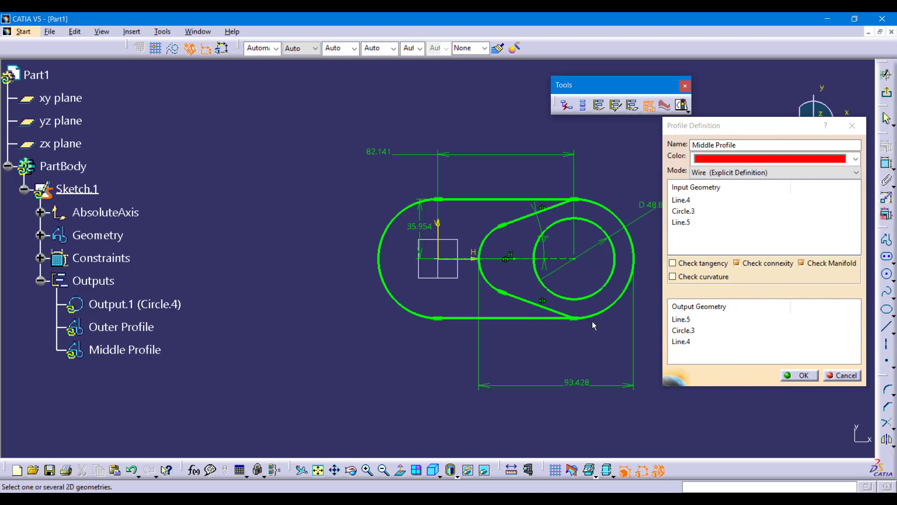
{"action": "left_click", "coordinate": [638, 255]}
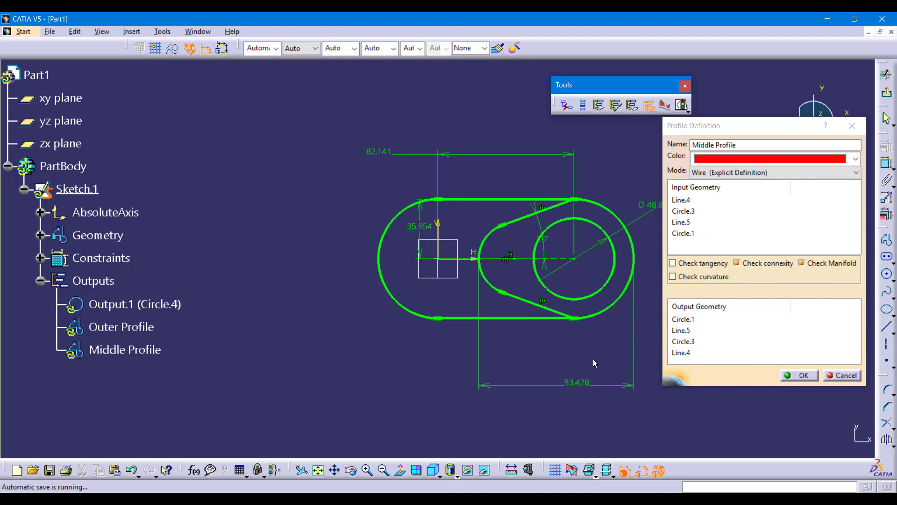
{"action": "left_click", "coordinate": [803, 377]}
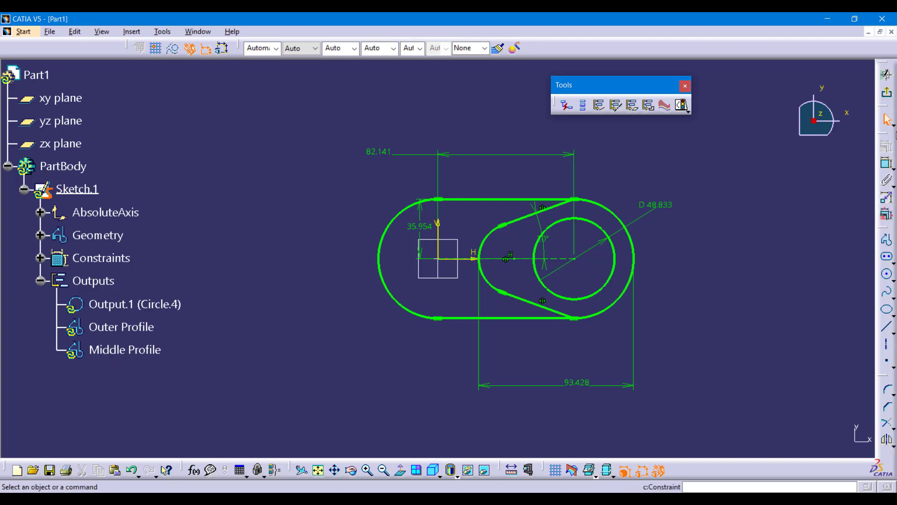
Exit the sketch and highlight its output circle, Outer Profile and Middle Profile in turn to check their geometry.
{"action": "left_click", "coordinate": [887, 75]}
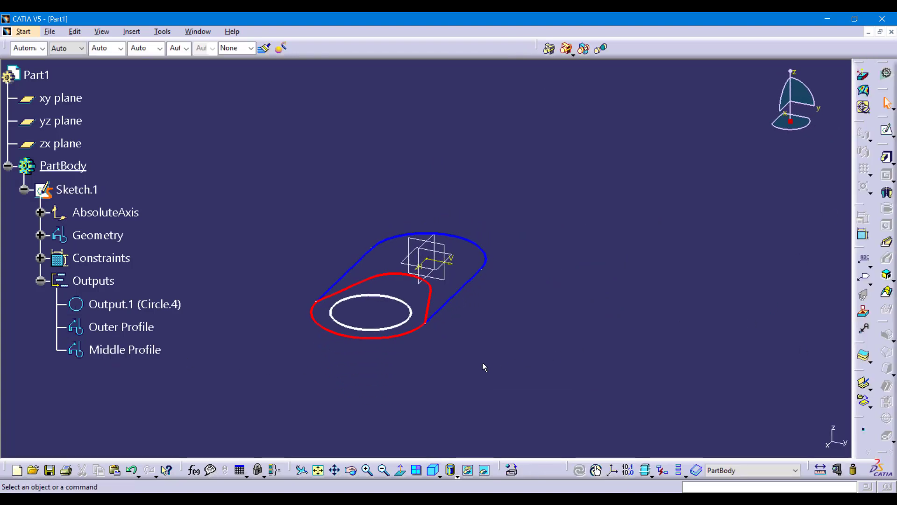
{"action": "mouse_move", "coordinate": [466, 361]}
{"action": "middle_mouse_down"}
{"action": "mouse_move", "coordinate": [505, 335]}
{"action": "mouse_move", "coordinate": [528, 289]}
{"action": "mouse_move", "coordinate": [441, 296]}
{"action": "middle_mouse_up"}
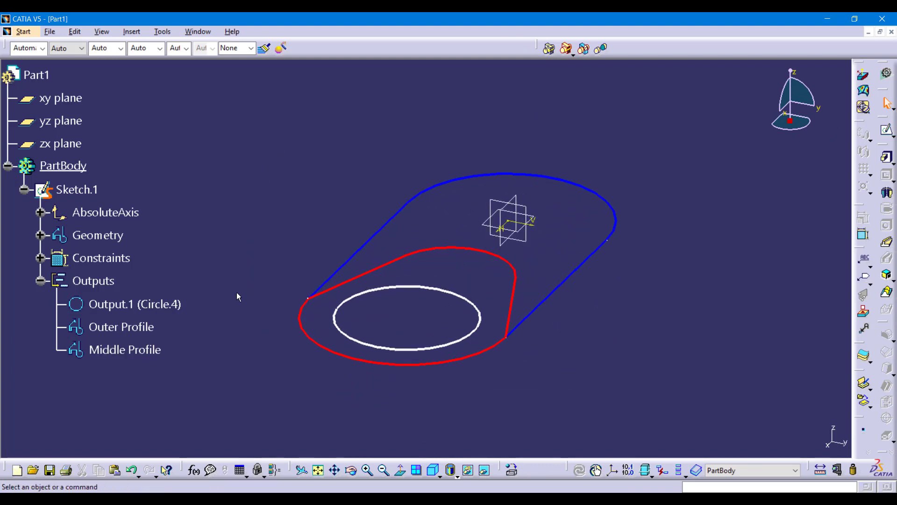
{"action": "left_click", "coordinate": [128, 307]}
{"action": "left_click", "coordinate": [148, 327]}
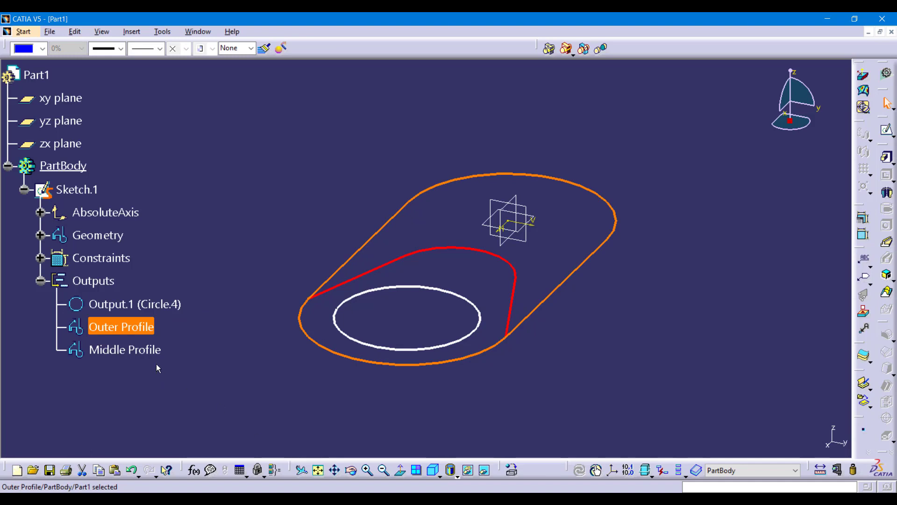
{"action": "left_click", "coordinate": [150, 351]}
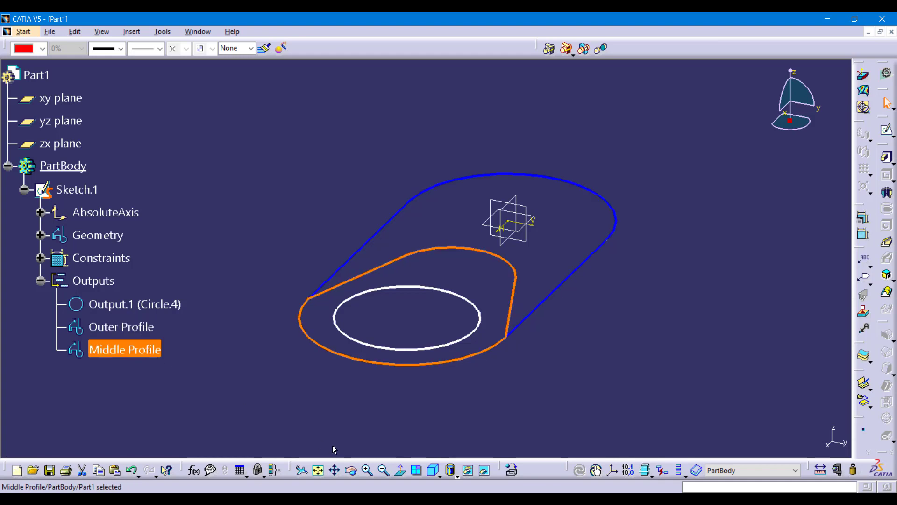
{"action": "left_click", "coordinate": [334, 424]}
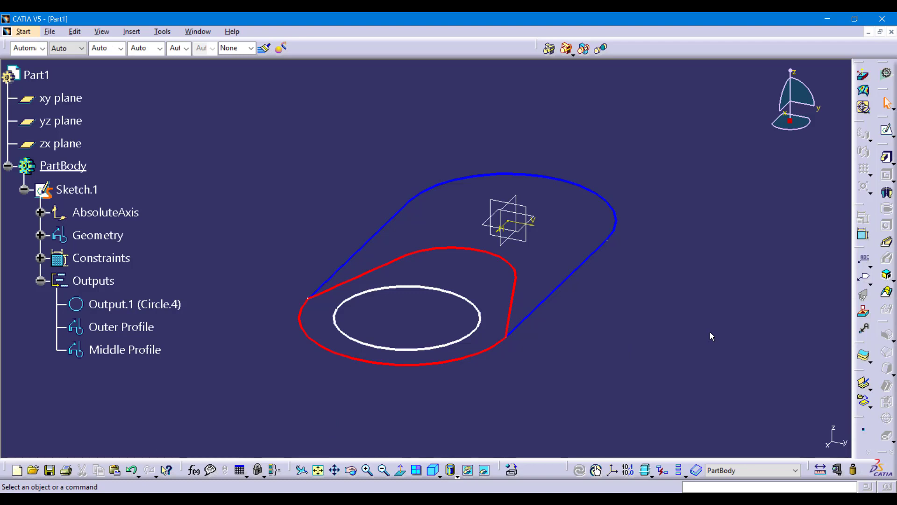
Pad the Outer Profile to a length of 20 mm.
{"action": "left_click", "coordinate": [887, 157]}
{"action": "left_click_drag", "start_coordinate": [667, 152], "coordinate": [719, 146]}
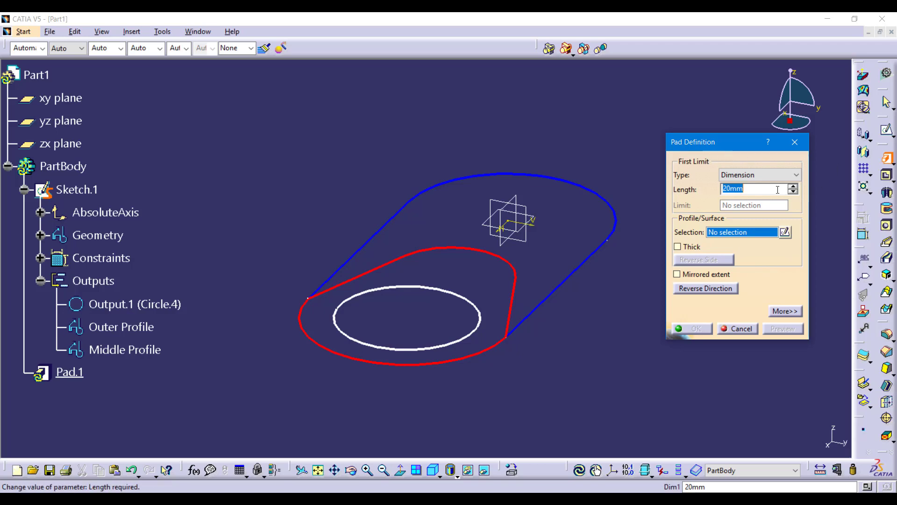
{"action": "left_click", "coordinate": [575, 278]}
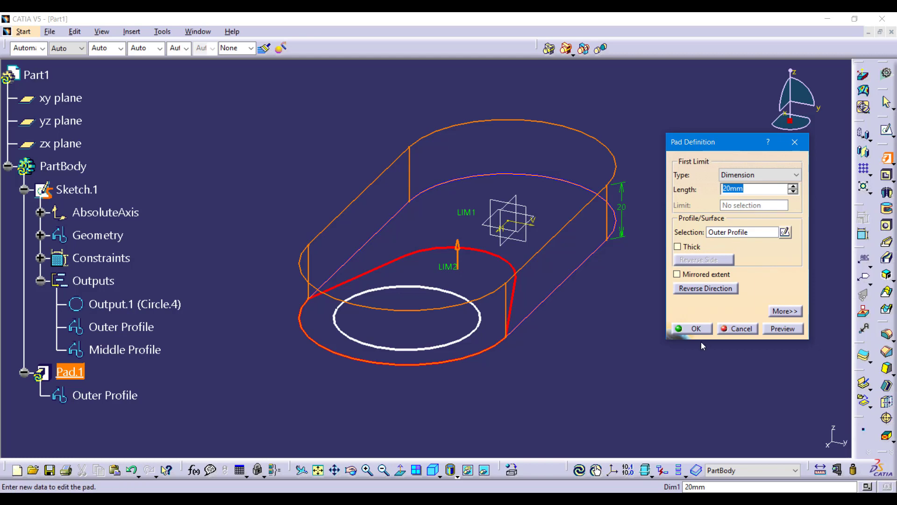
{"action": "left_click", "coordinate": [693, 328]}
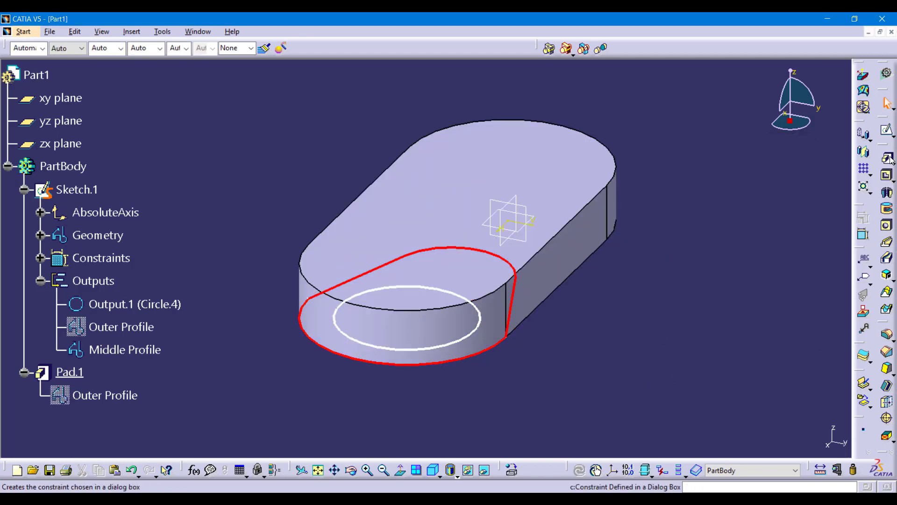
Pad the Middle Profile upward to a length of 51 mm.
{"action": "left_click", "coordinate": [888, 158]}
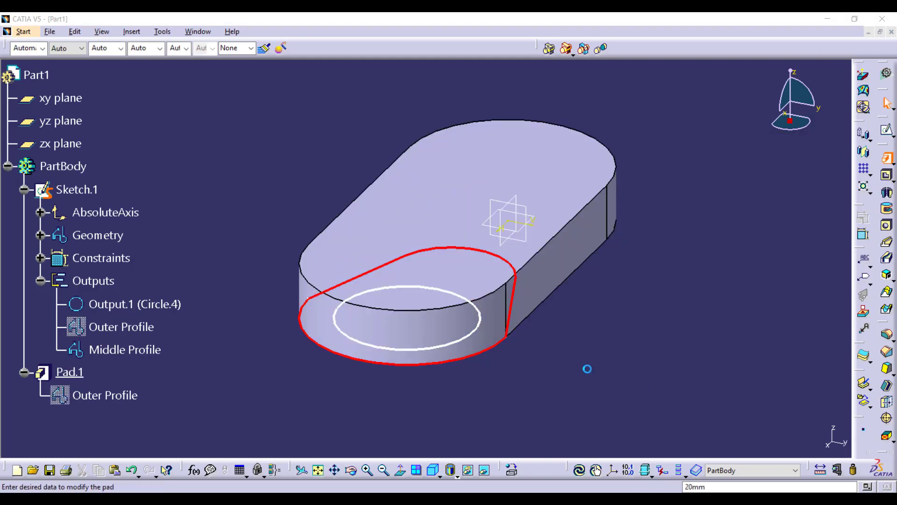
{"action": "left_click", "coordinate": [513, 312]}
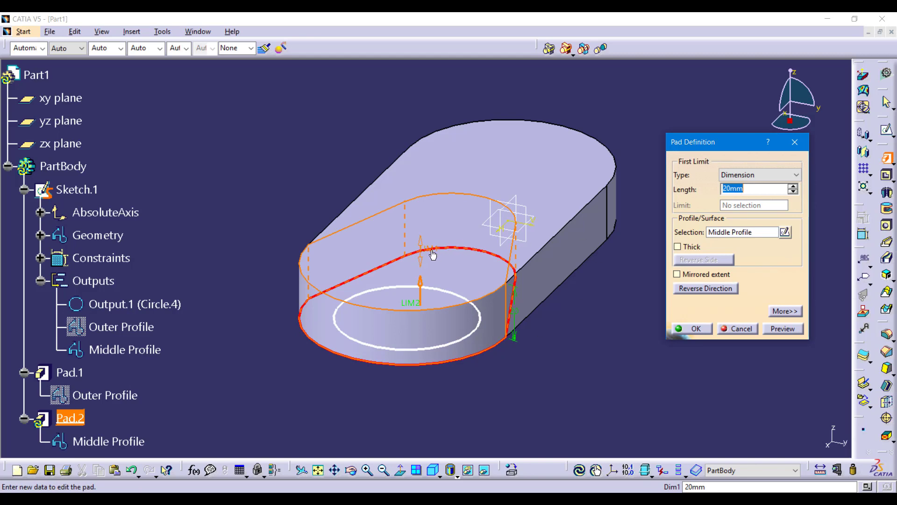
{"action": "left_click_drag", "start_coordinate": [433, 255], "coordinate": [429, 164]}
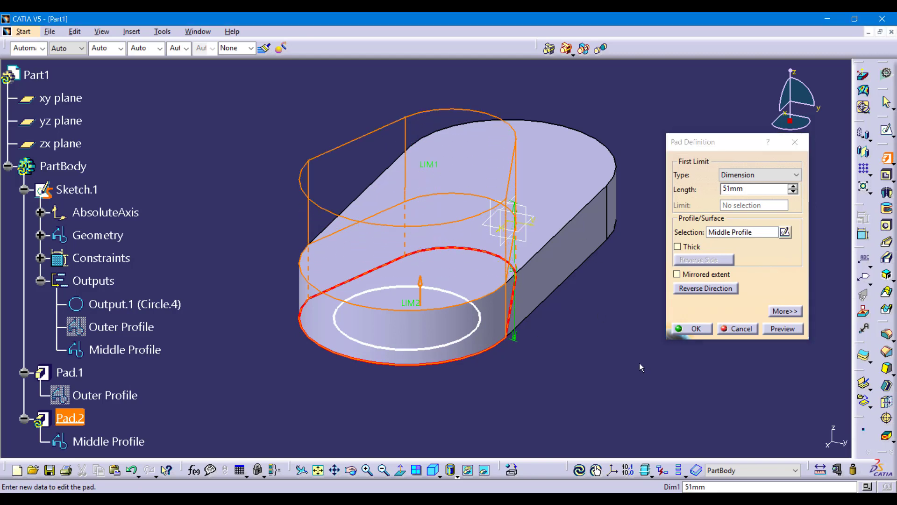
{"action": "left_click", "coordinate": [684, 329]}
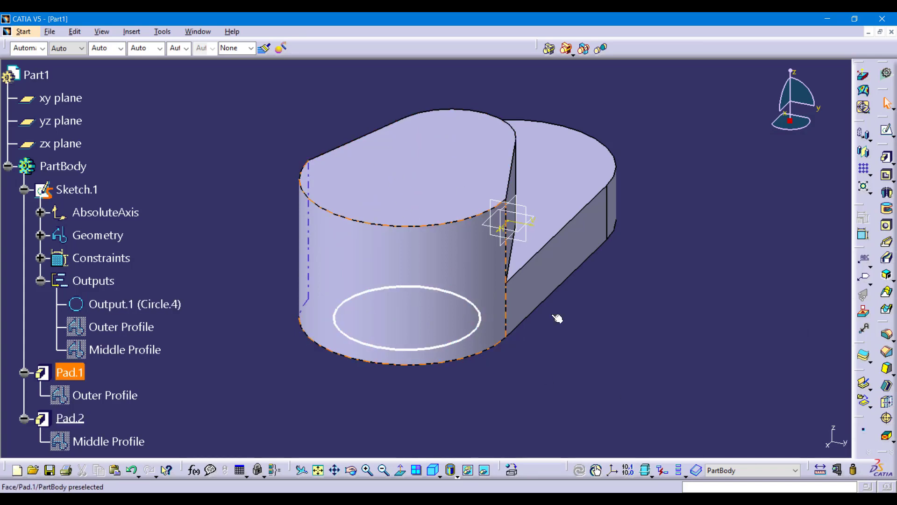
Cut a pocket from the output circle Output.1 (Circle.4) with the limit type Up to next.
{"action": "left_click", "coordinate": [887, 175]}
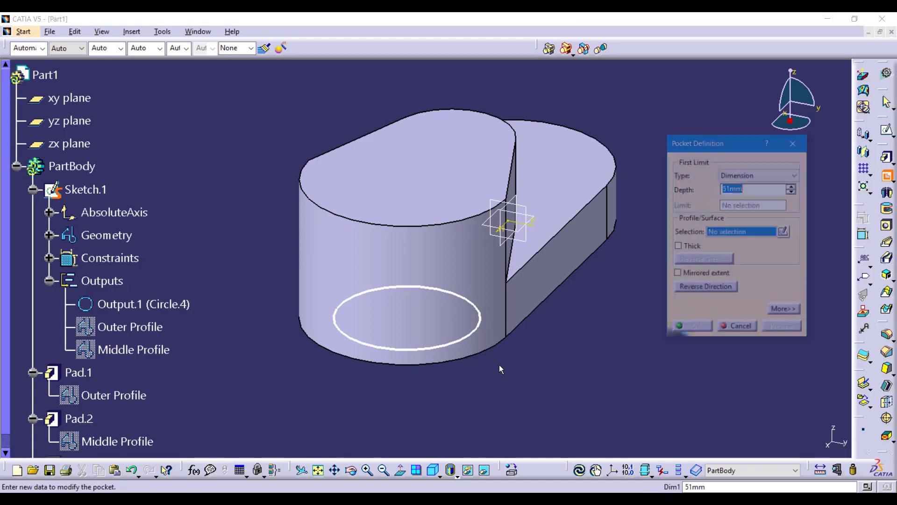
{"action": "left_click", "coordinate": [747, 175]}
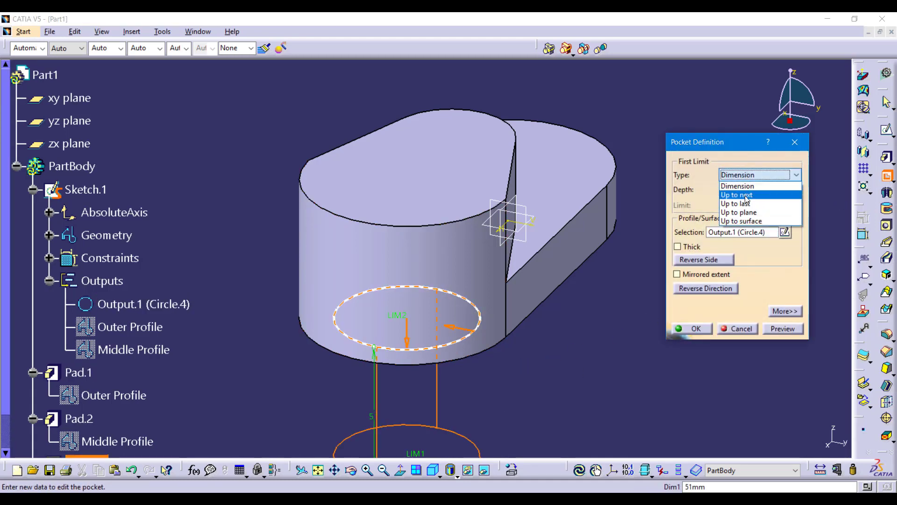
{"action": "left_click", "coordinate": [747, 195]}
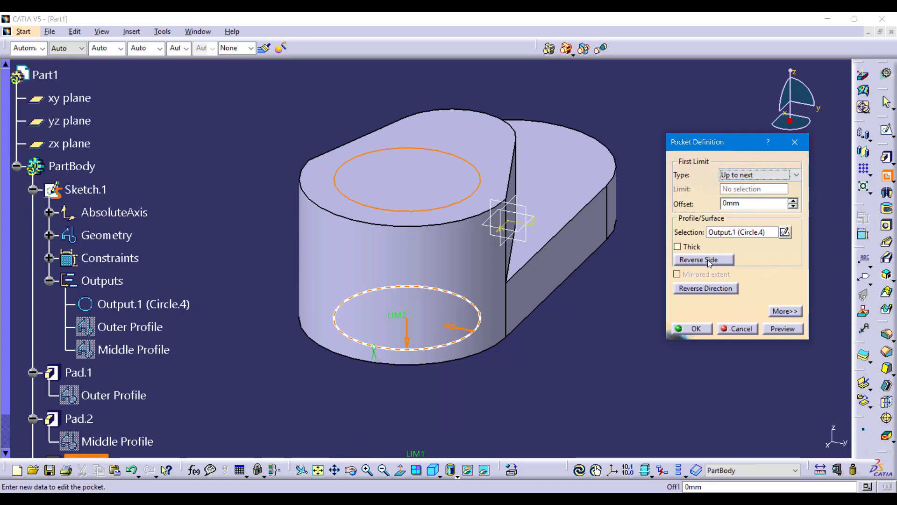
{"action": "left_click", "coordinate": [686, 328]}
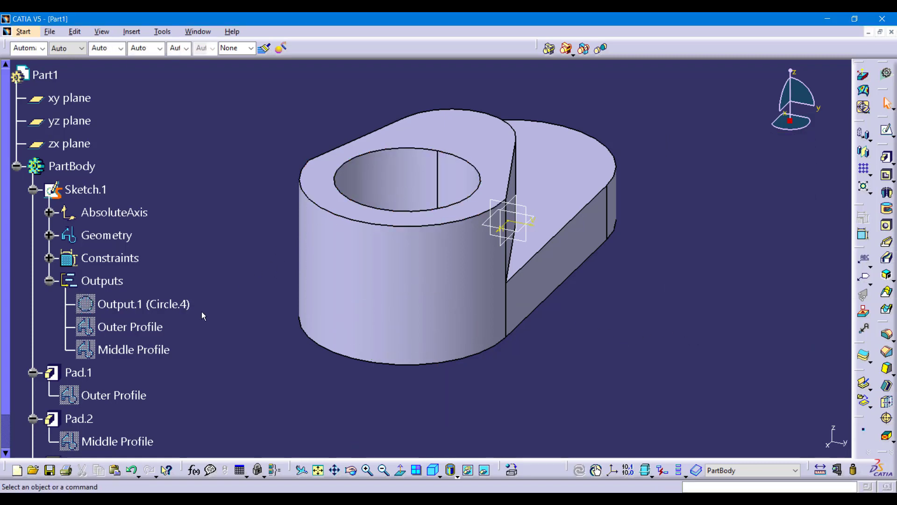
Reopen Sketch.1 for editing and create a 3D axis output through the centre point of the elongated hole's right-end arc.
{"action": "scroll", "coordinate": [199, 315], "scroll_direction": "down", "scroll_amount": 2}
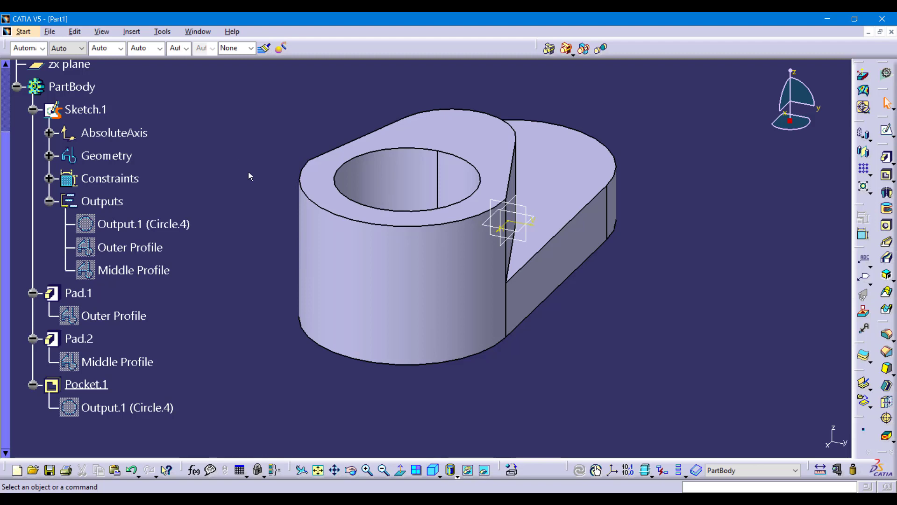
{"action": "left_click", "coordinate": [89, 111]}
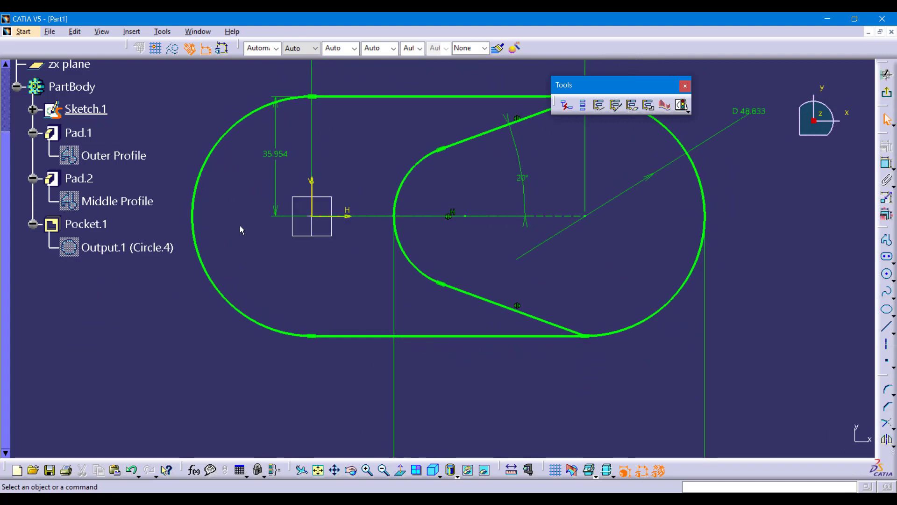
{"action": "middle_click_drag", "start_coordinate": [564, 248], "coordinate": [568, 315]}
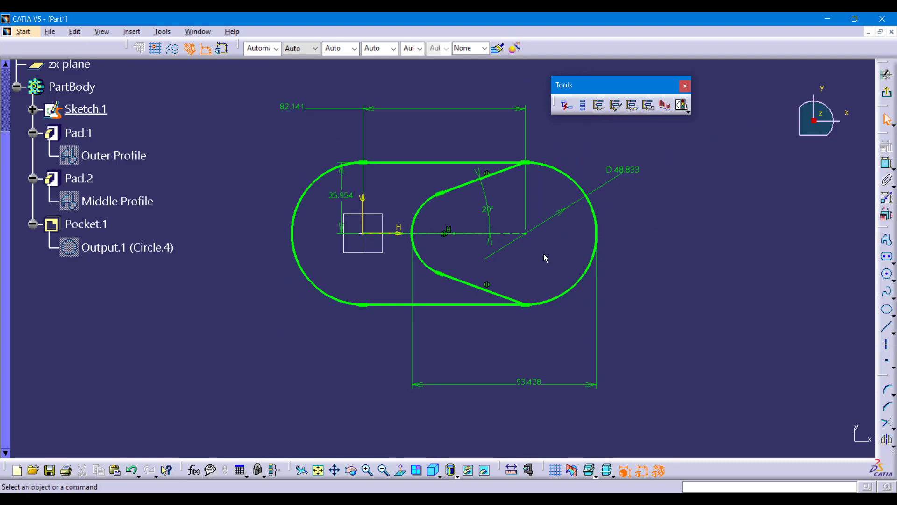
{"action": "left_click", "coordinate": [616, 105]}
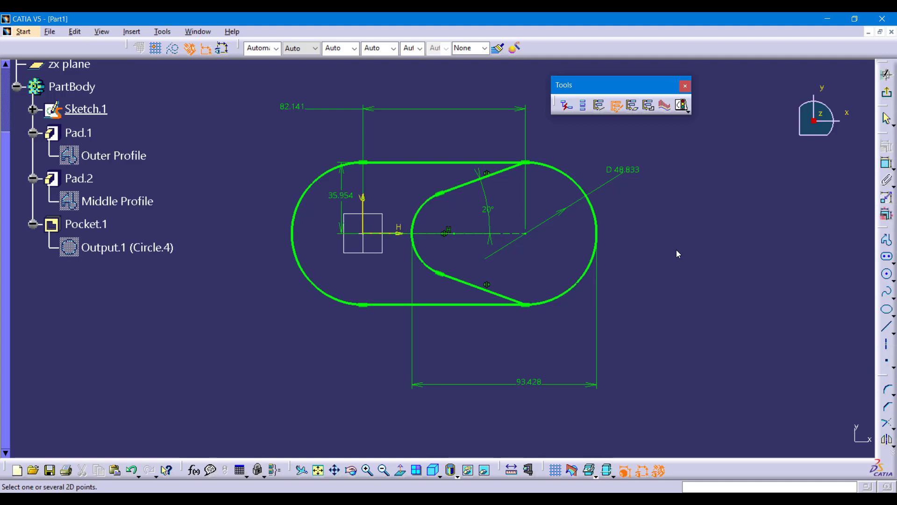
{"action": "left_click", "coordinate": [525, 232]}
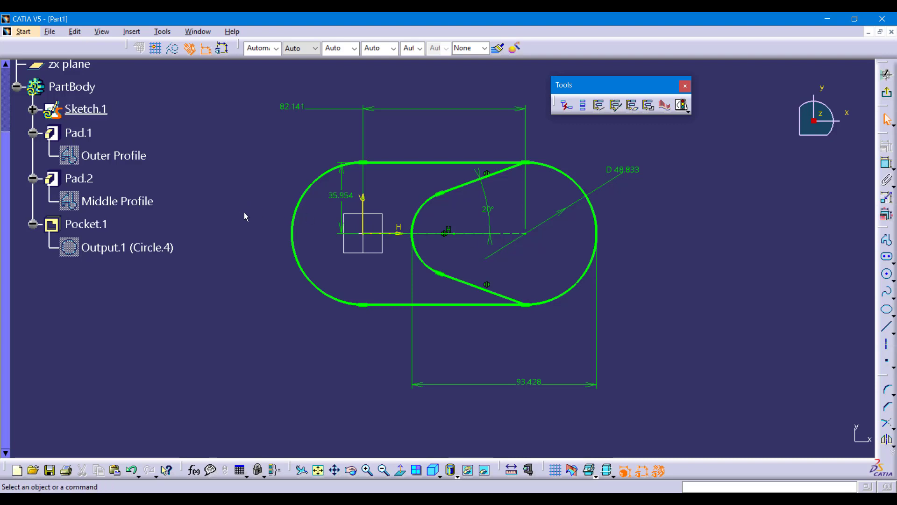
Create a 3D plane output through the elongated hole's lower straight line in Sketch.1 and exit the sketch.
{"action": "left_click", "coordinate": [64, 134]}
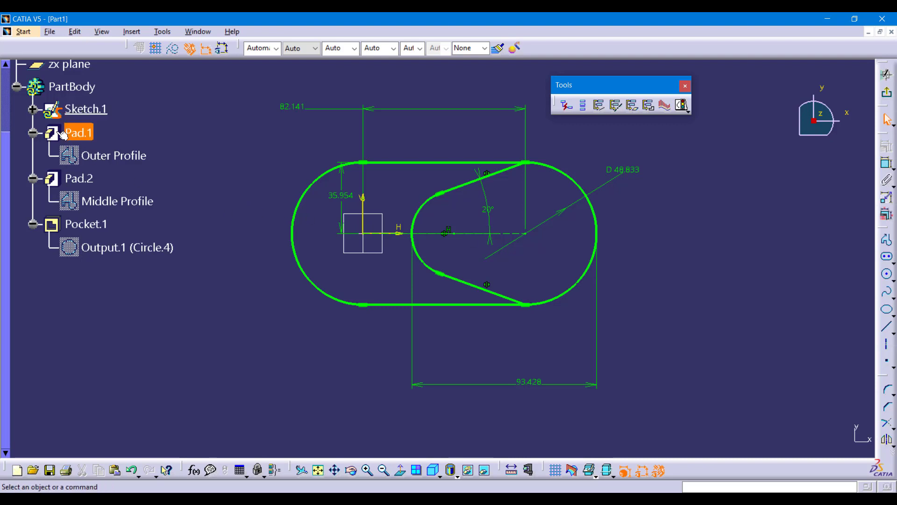
{"action": "left_click", "coordinate": [33, 109]}
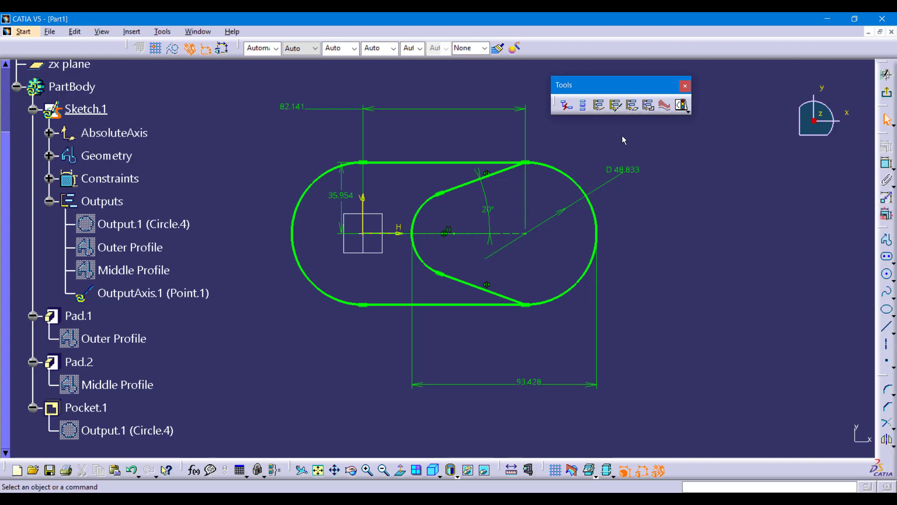
{"action": "left_click", "coordinate": [633, 105]}
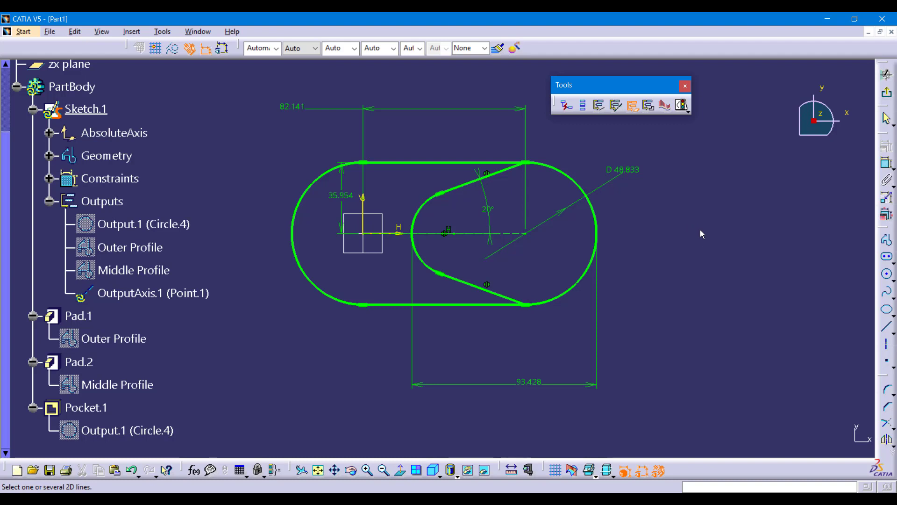
{"action": "left_click", "coordinate": [453, 305]}
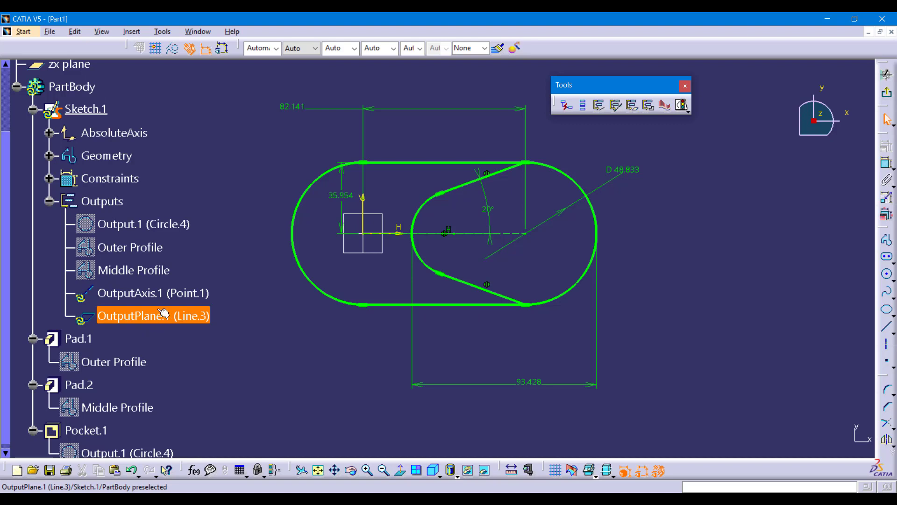
{"action": "left_click", "coordinate": [888, 96]}
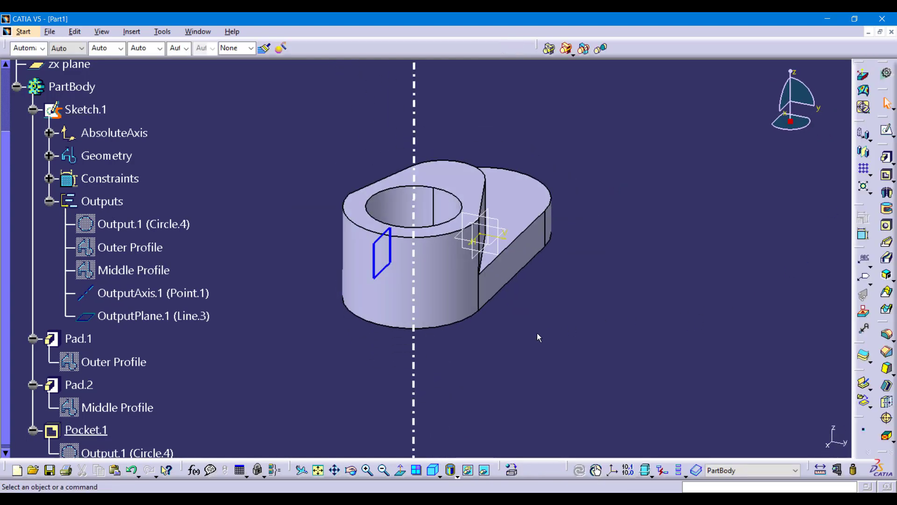
Inspect the output axis running through the circular hole of the solid from several angles.
{"action": "middle_click_drag", "start_coordinate": [481, 329], "coordinate": [505, 372]}
{"action": "left_click", "coordinate": [438, 157]}
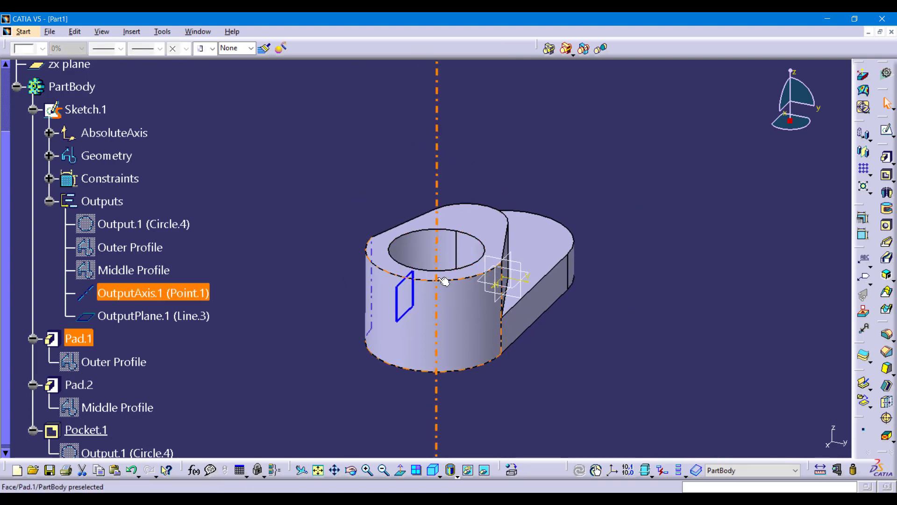
{"action": "middle_click_drag", "start_coordinate": [446, 300], "coordinate": [500, 396]}
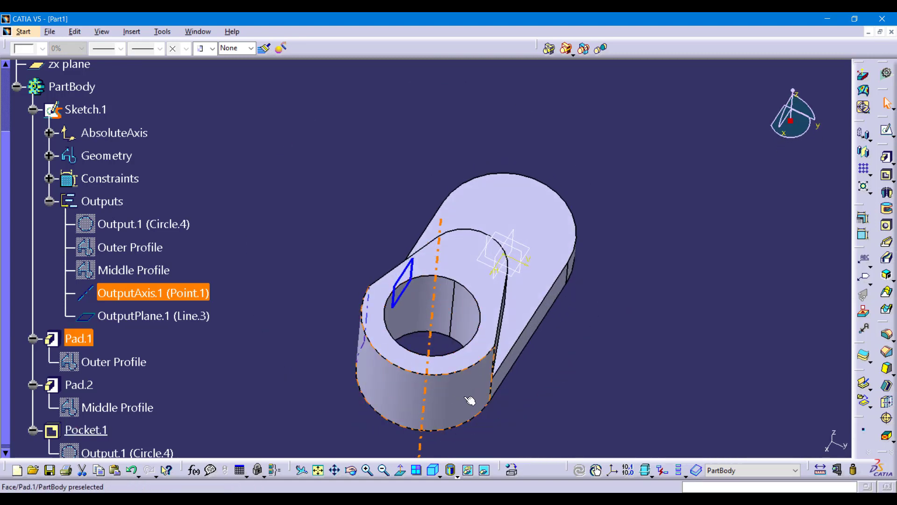
{"action": "middle_click_drag", "start_coordinate": [438, 356], "coordinate": [448, 298]}
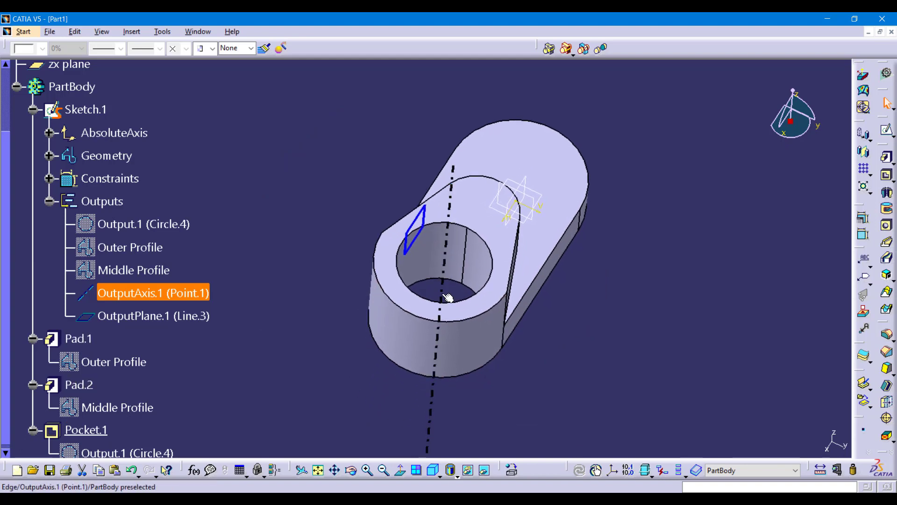
{"action": "middle_click_drag", "start_coordinate": [448, 298], "coordinate": [476, 219]}
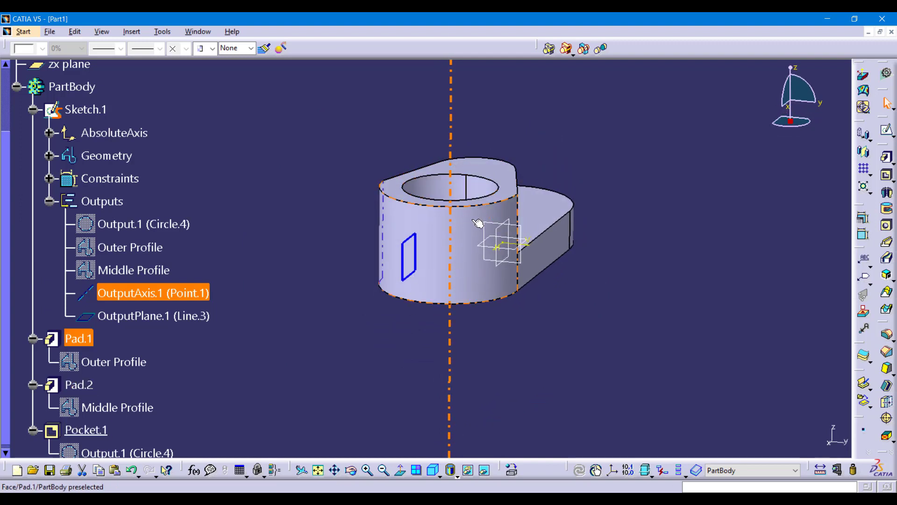
Inspect the output plane against the straight lower edge of the base pad.
{"action": "middle_click_drag", "start_coordinate": [460, 275], "coordinate": [606, 266]}
{"action": "middle_click_drag", "start_coordinate": [399, 261], "coordinate": [372, 341]}
{"action": "middle_click_drag", "start_coordinate": [402, 277], "coordinate": [448, 355]}
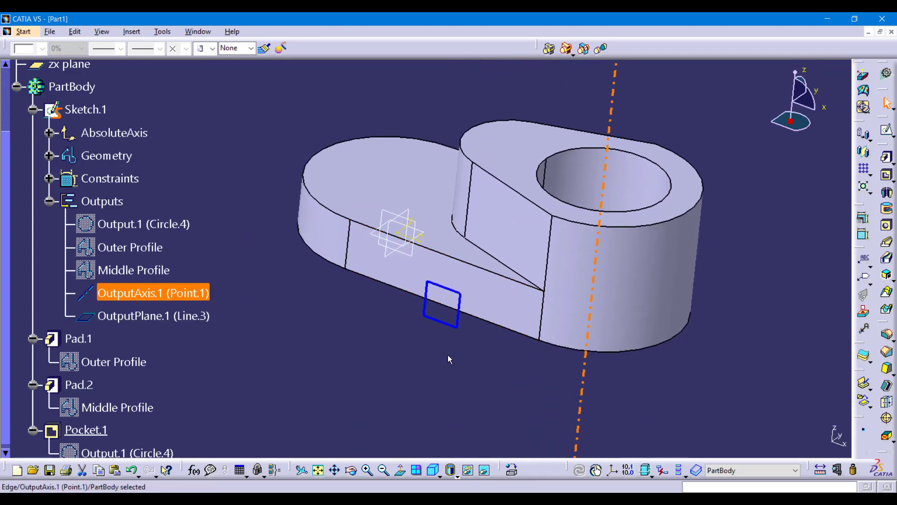
{"action": "left_click", "coordinate": [447, 321]}
{"action": "left_click", "coordinate": [446, 306]}
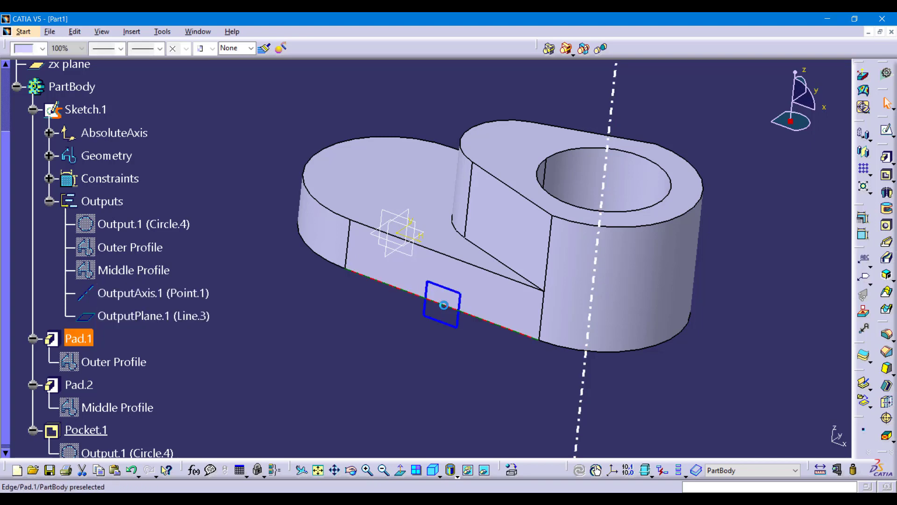
{"action": "left_click", "coordinate": [411, 297]}
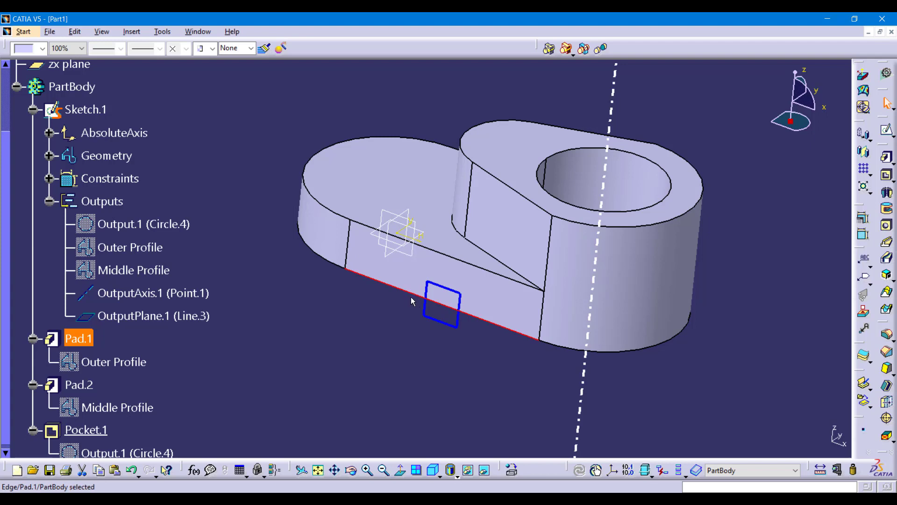
{"action": "left_click", "coordinate": [394, 349]}
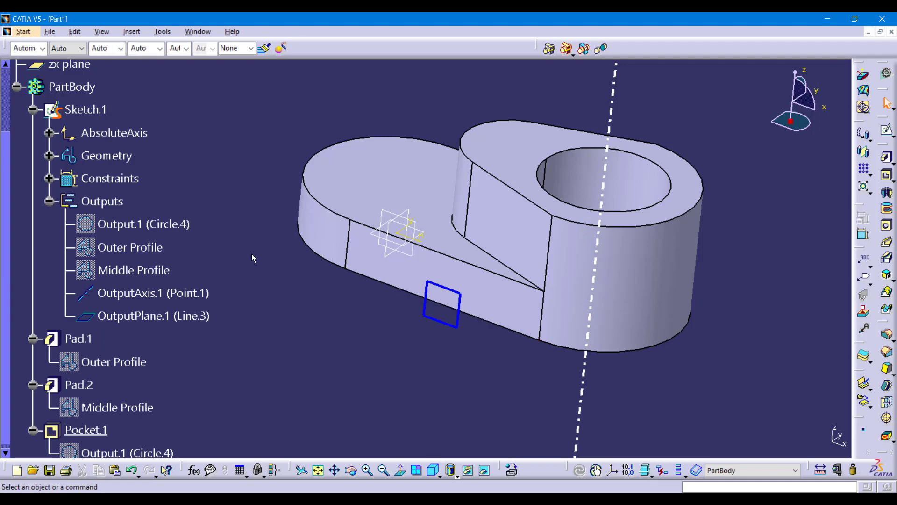